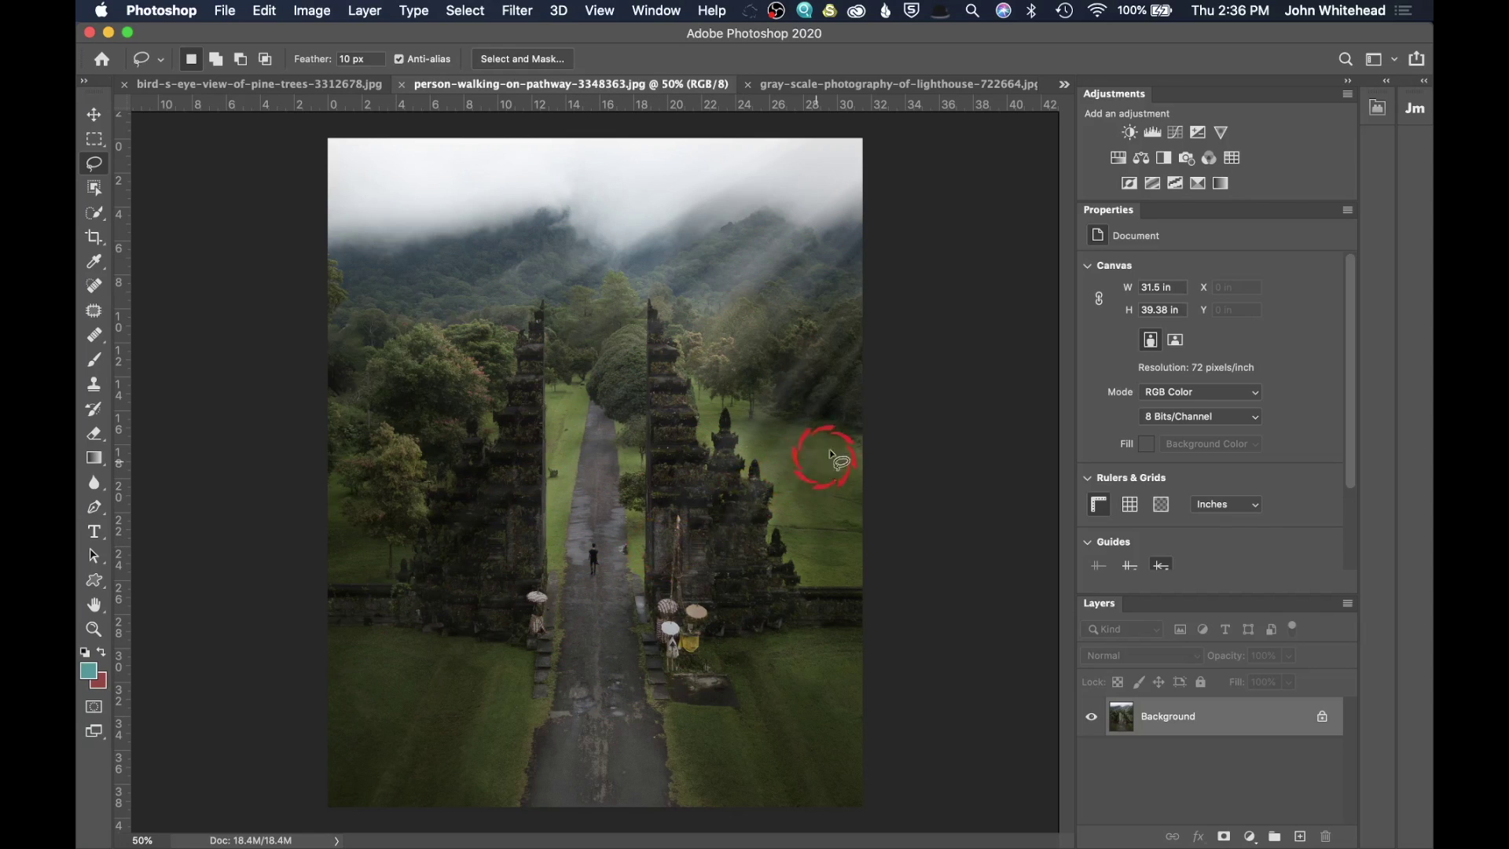
Step: Add a Curves adjustment layer and boost contrast by moving the black point to input 7 and the white point slightly inward
click(1175, 133)
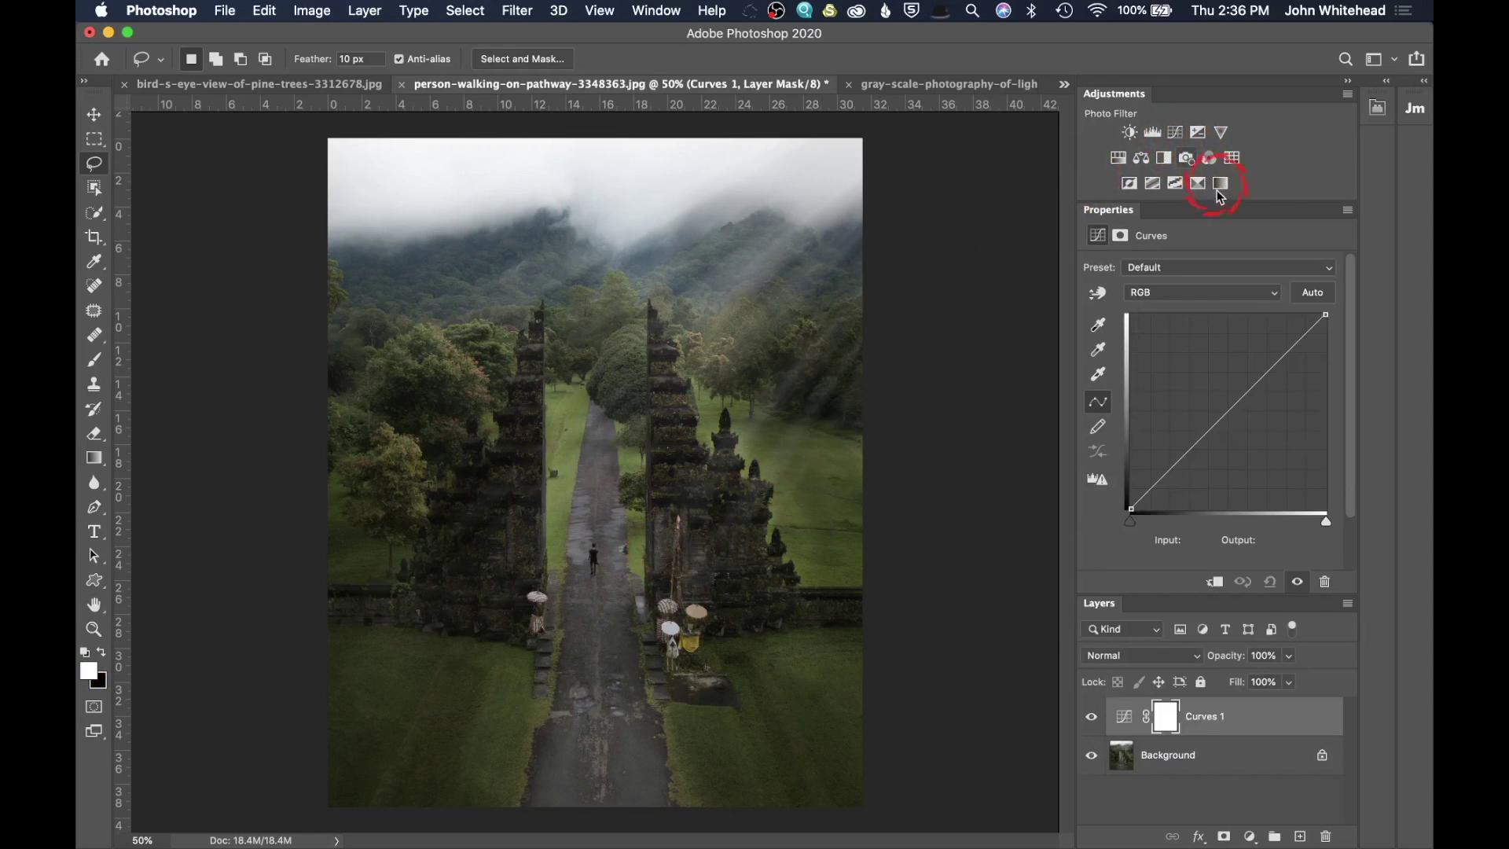
drag(1130, 528, 1138, 531)
drag(1325, 315, 1305, 315)
drag(1143, 522, 1140, 525)
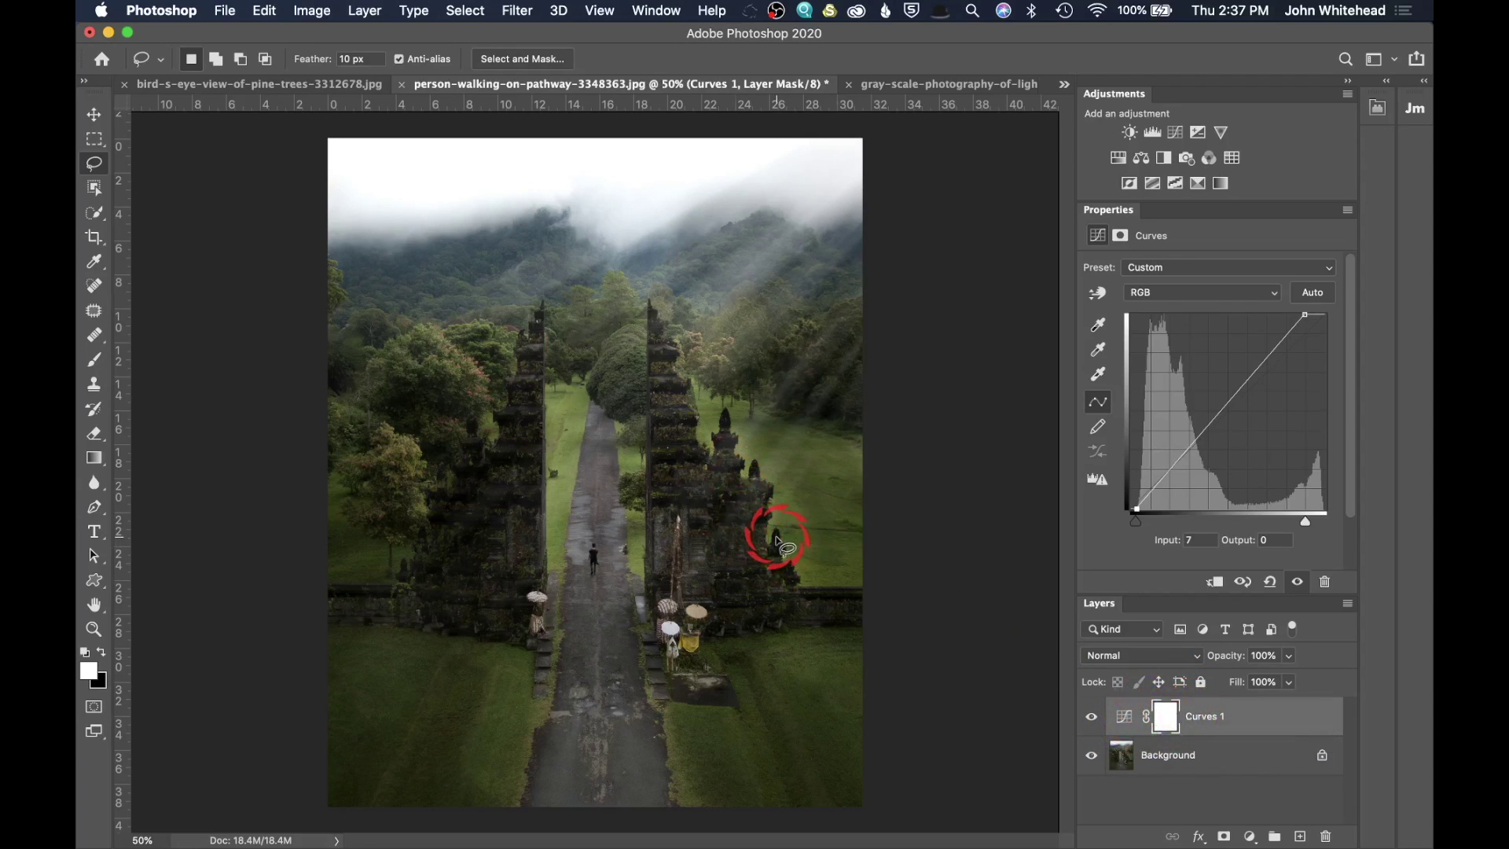
Step: Apply the merged image's RGB channel to the Curves layer mask using Multiply blending at 100% opacity, without inversion
click(1166, 716)
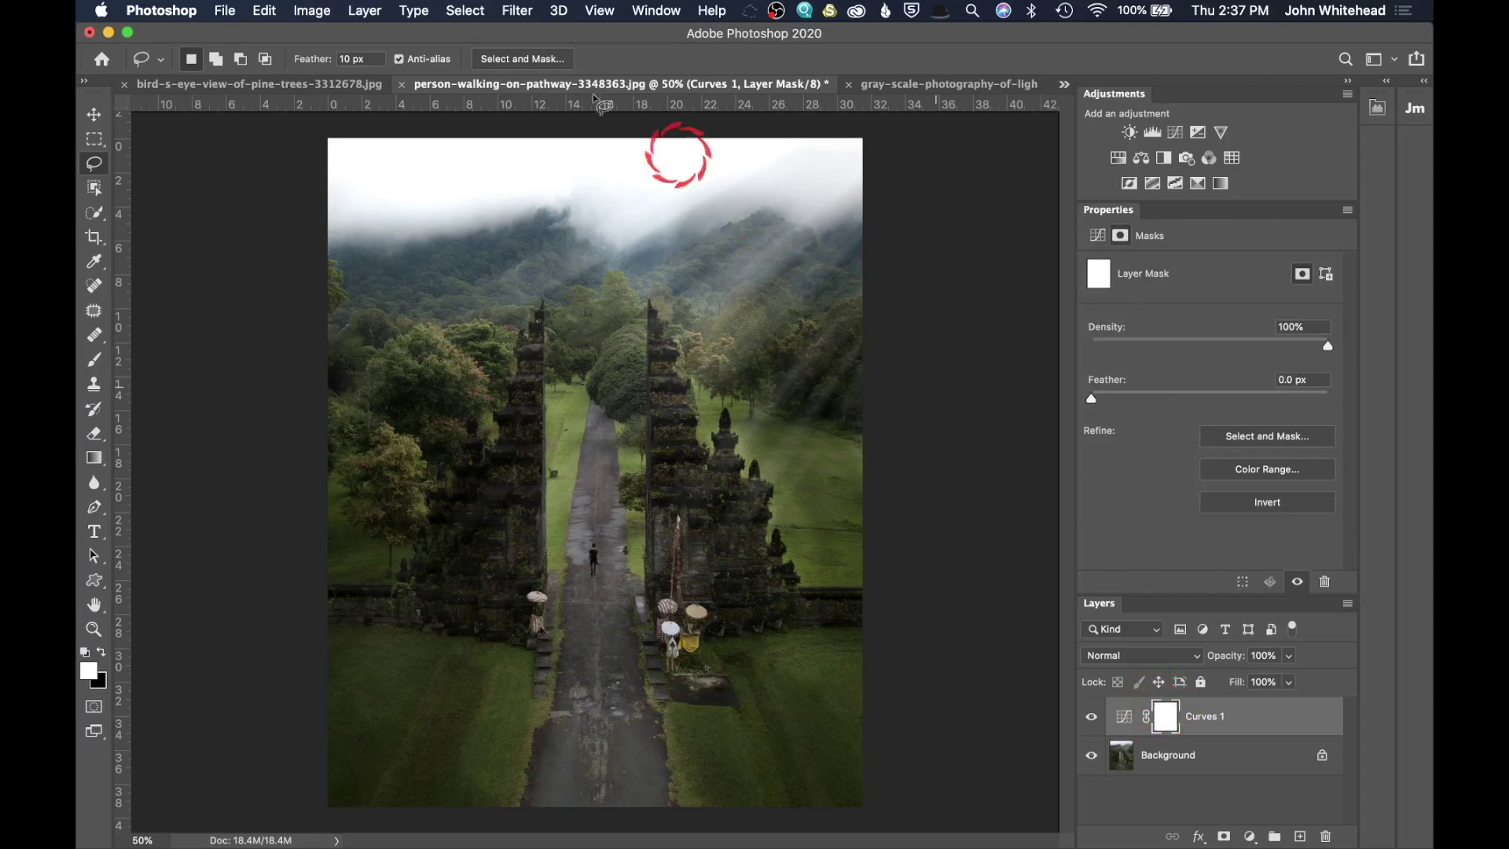
click(316, 10)
click(358, 297)
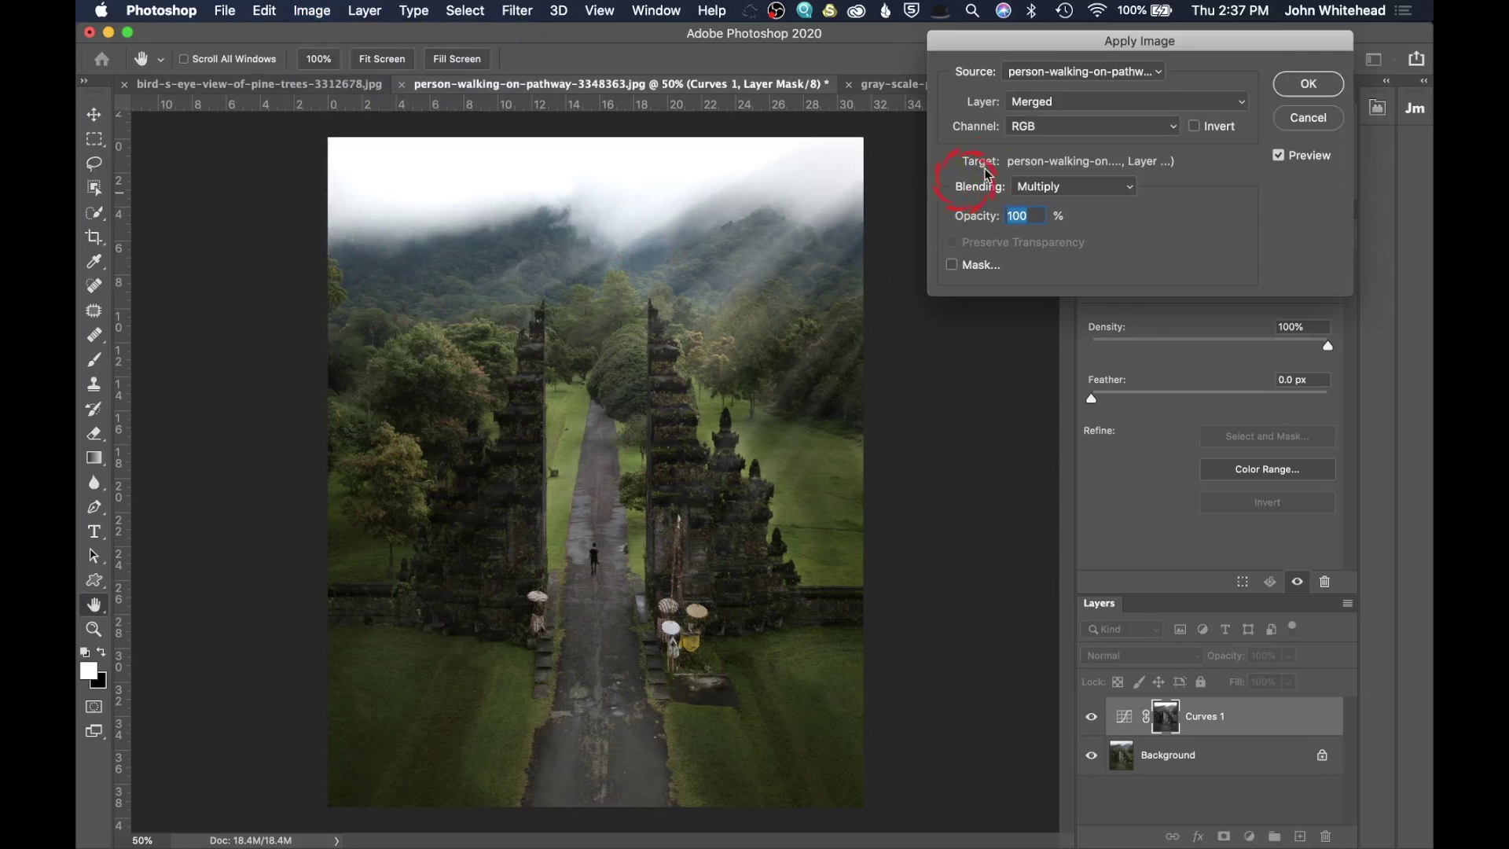
drag(966, 186, 946, 230)
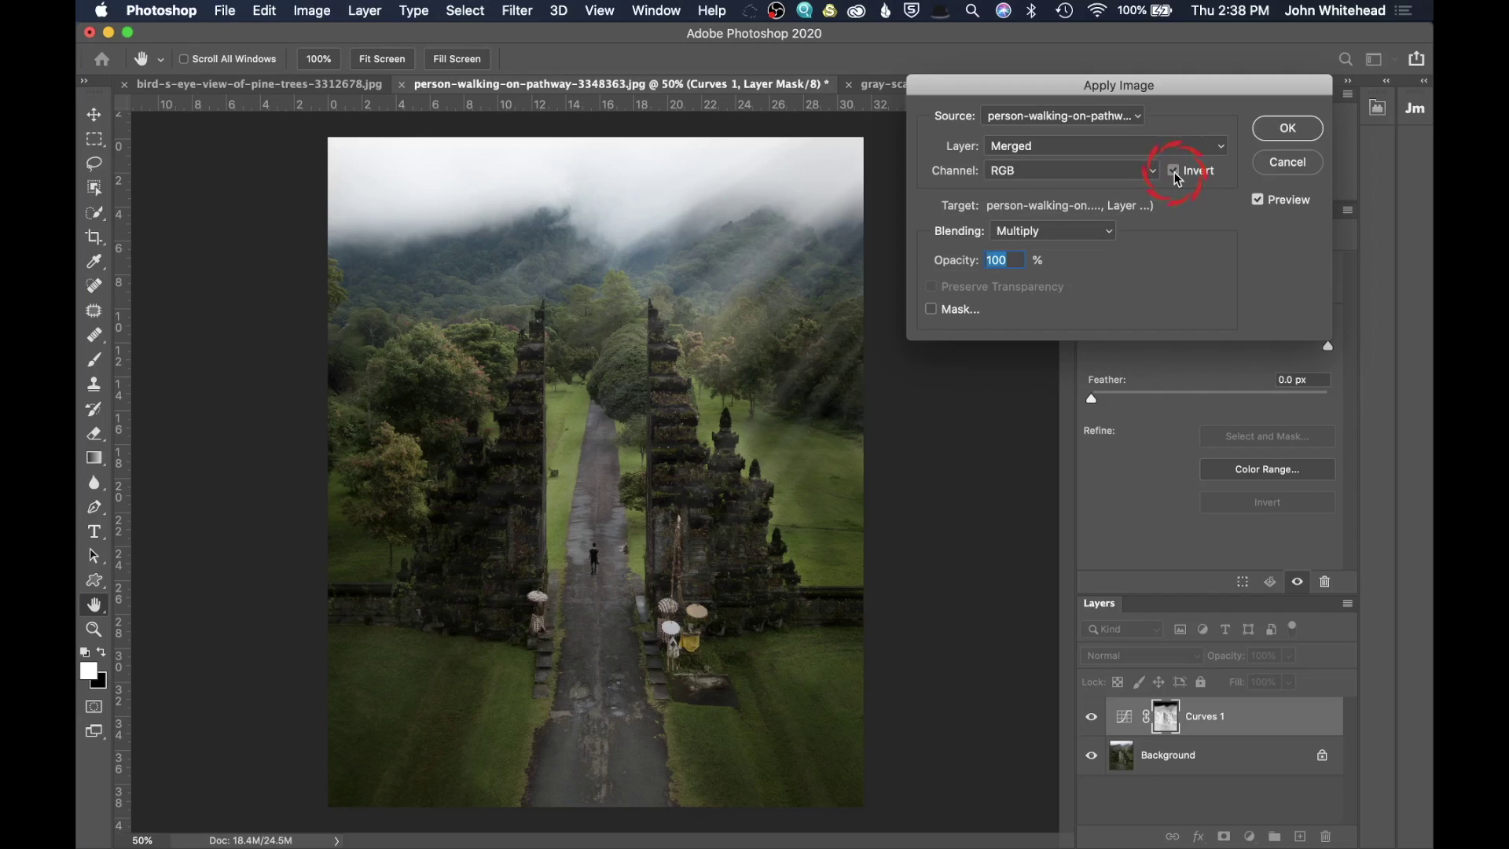
click(1174, 171)
click(1174, 171)
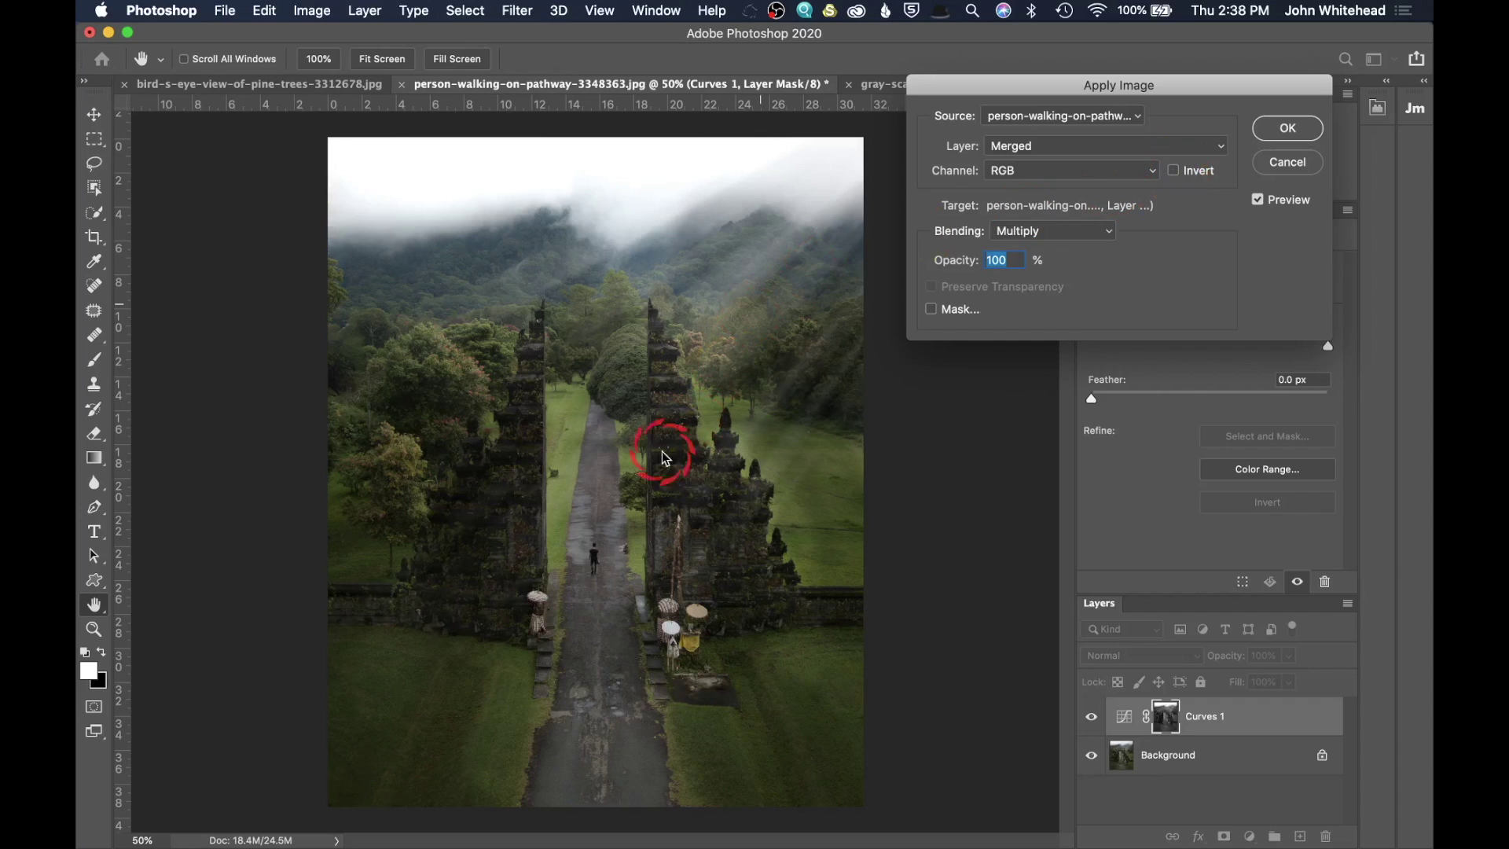
click(1291, 130)
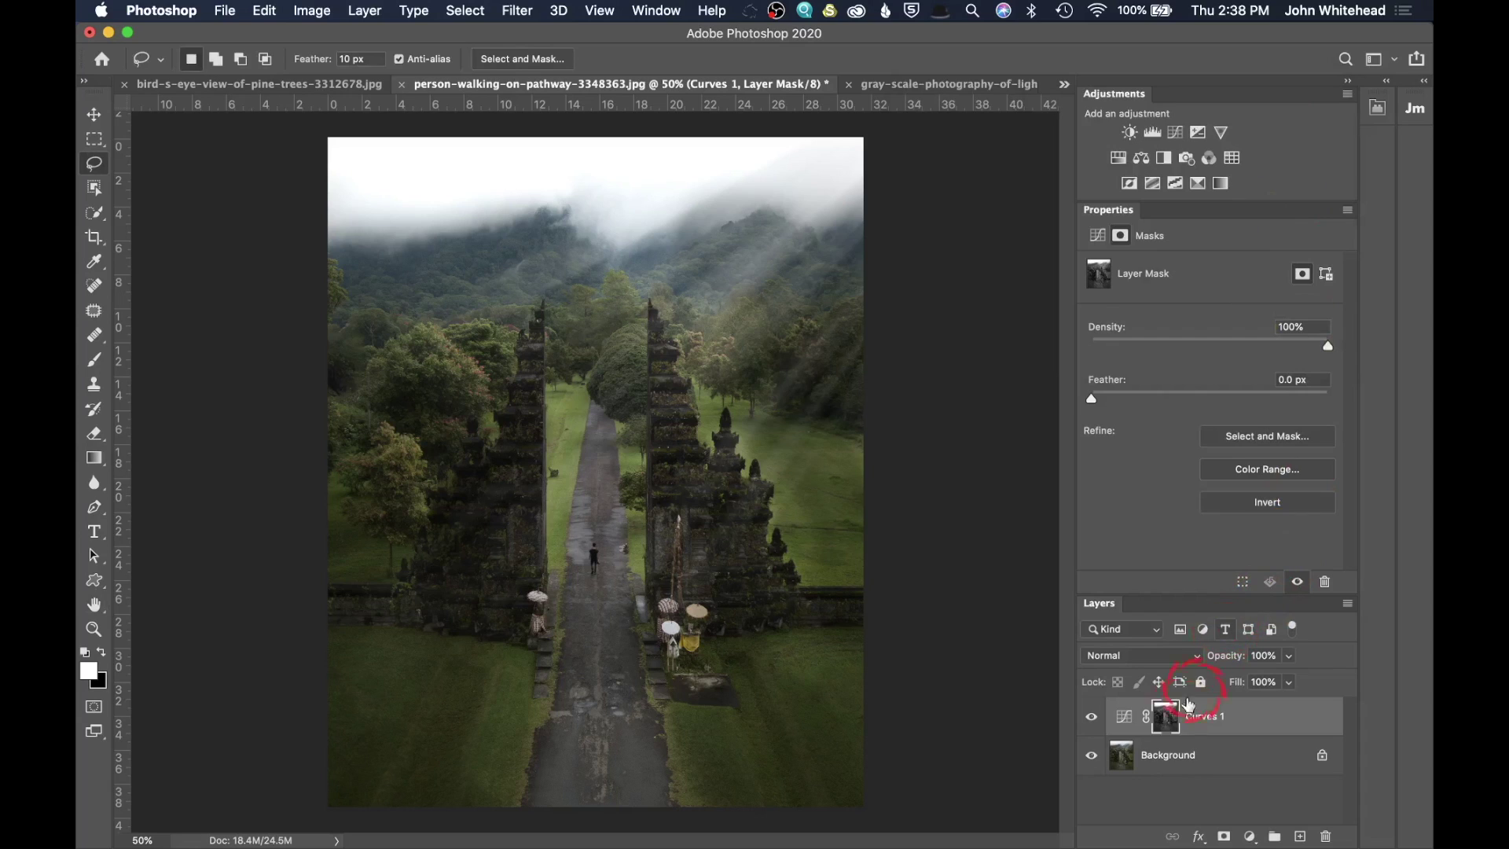
Step: Display the Curves 1 layer mask on its own in the canvas and switch to the Brush tool
click(1166, 717)
drag(1177, 739, 1174, 721)
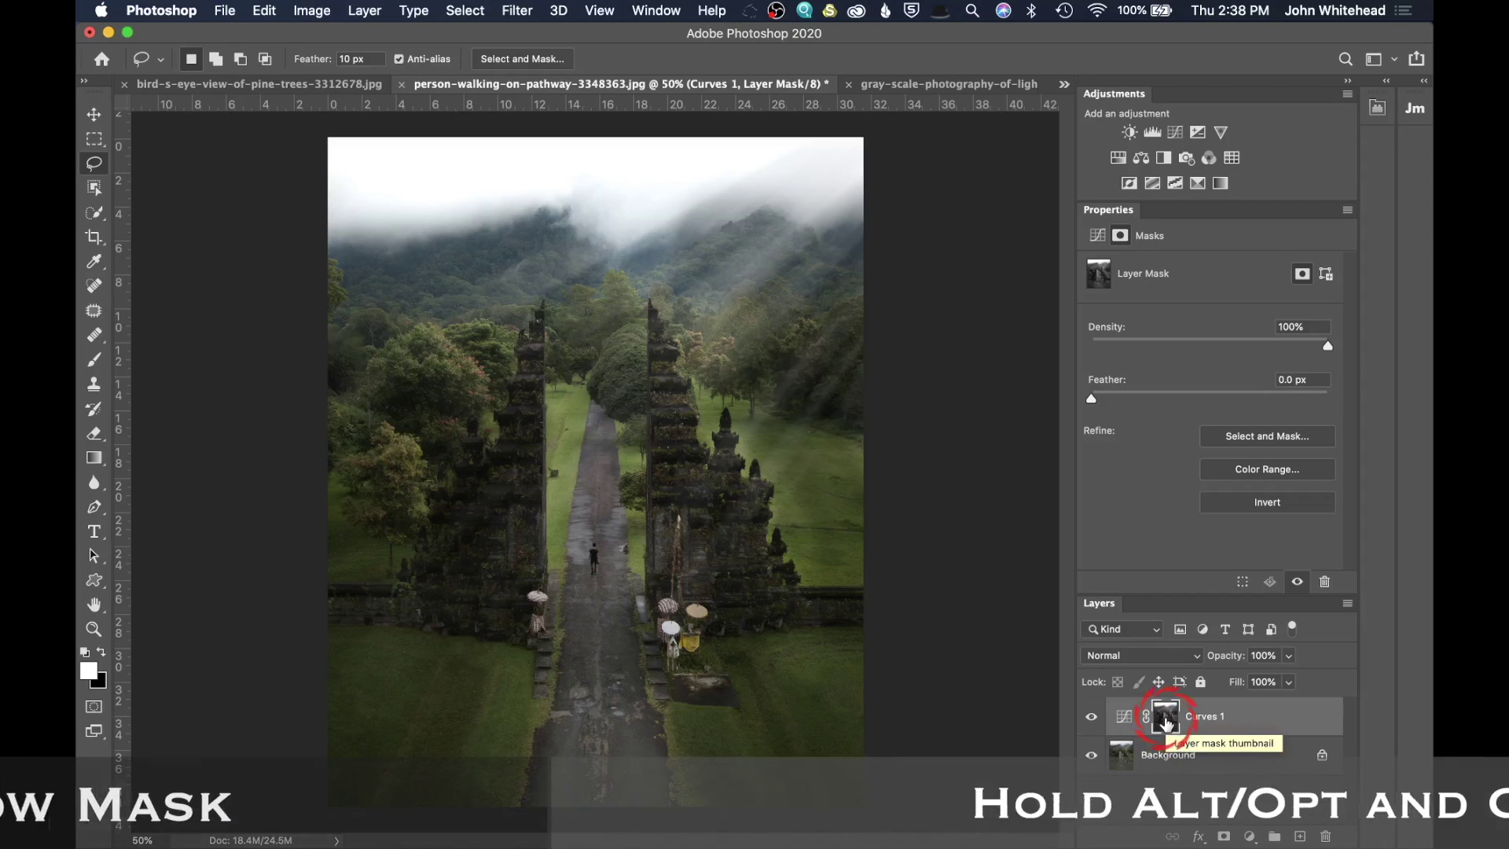
alt+click(1167, 723)
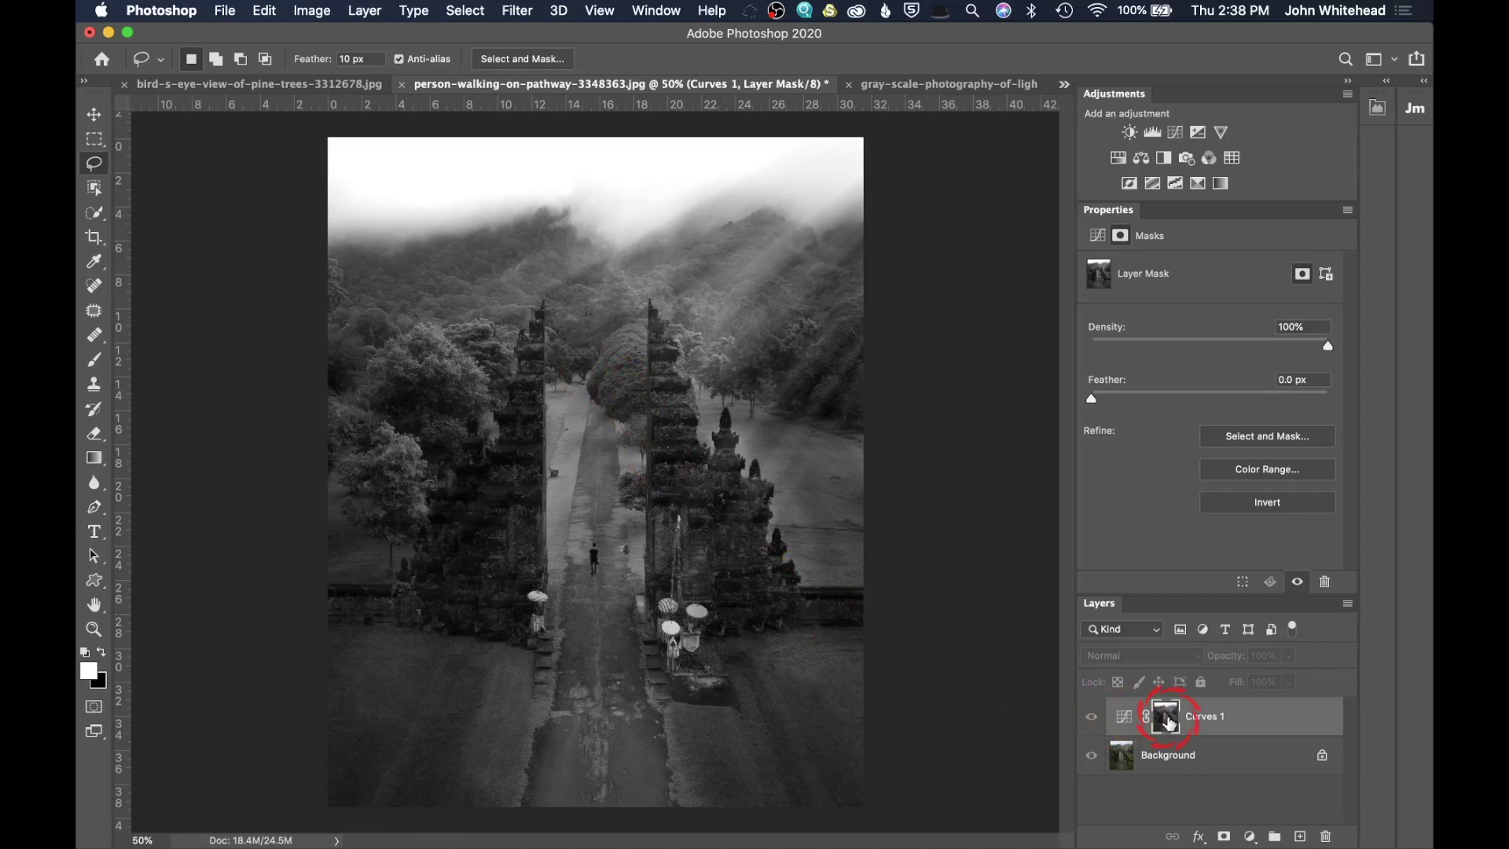
key(b)
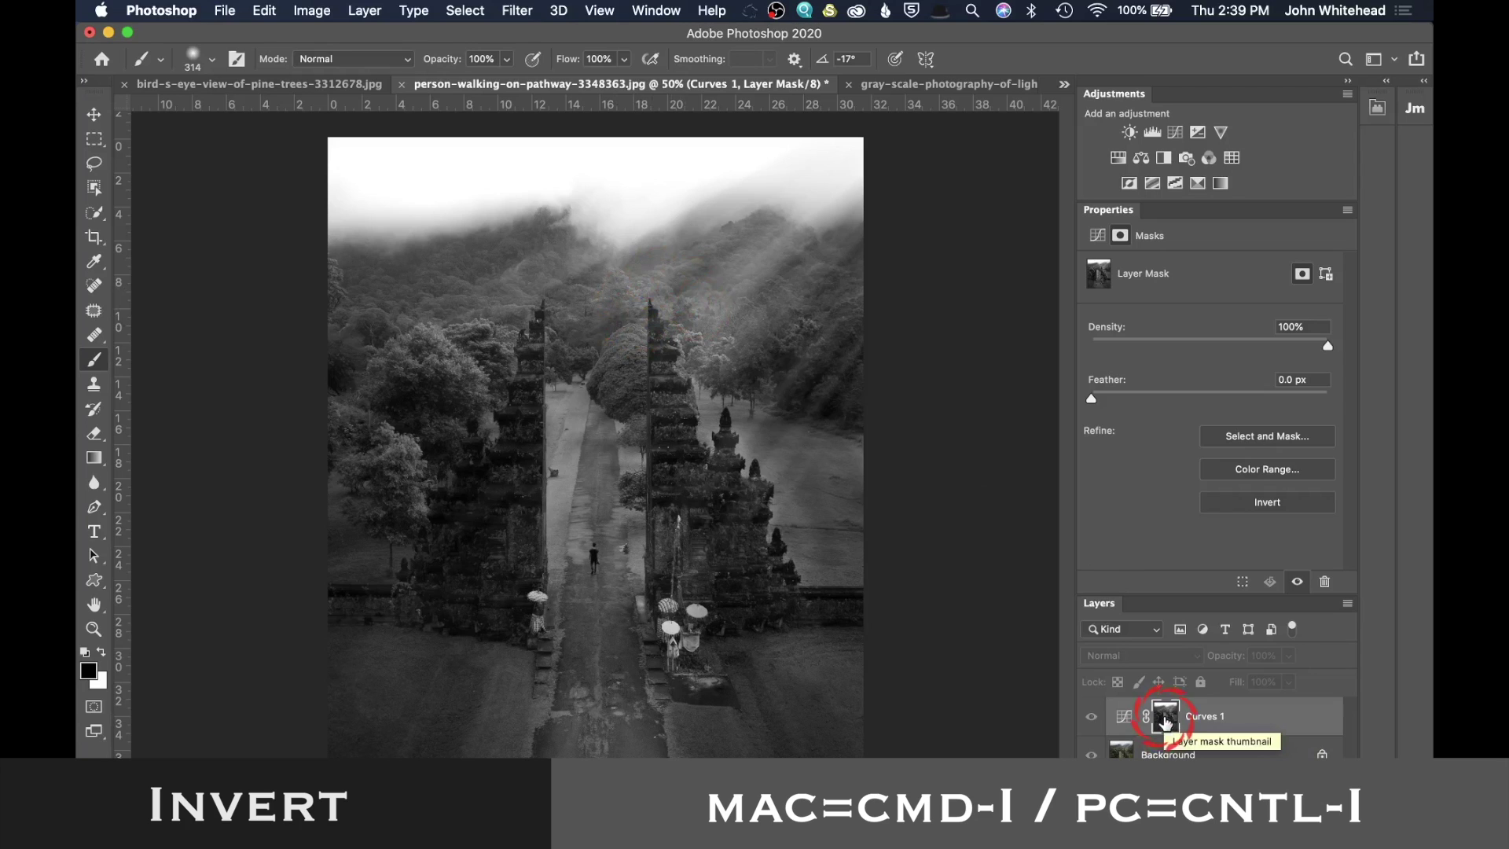
Step: Invert the Curves 1 layer mask so it targets the shadows, and return to the normal image view
click(1165, 722)
key(super+i)
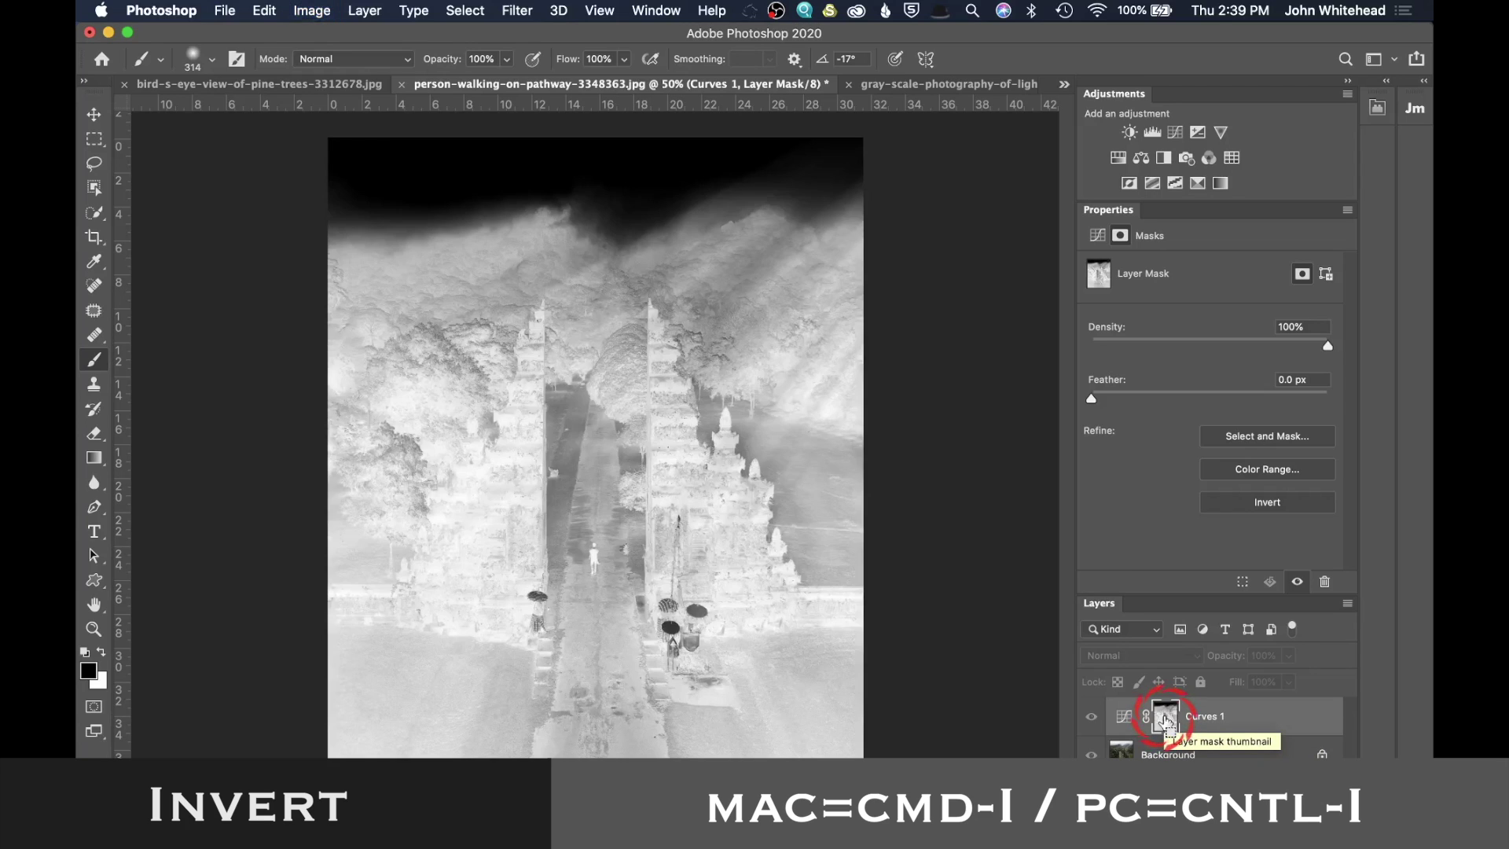
alt+click(1166, 721)
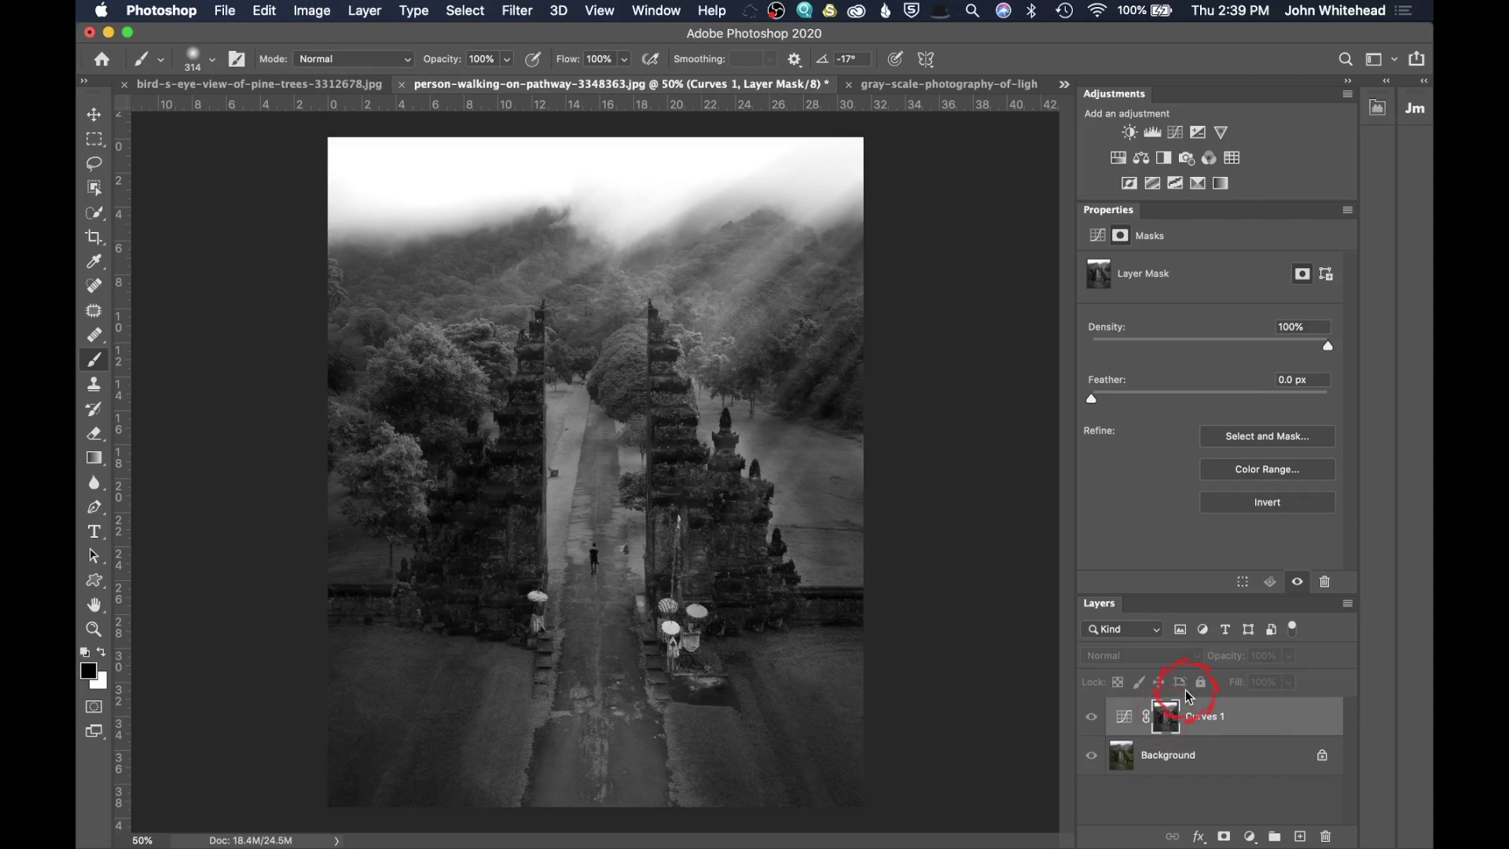
click(744, 227)
mouse_move(744, 228)
mouse_down()
mouse_move(654, 191)
mouse_move(676, 173)
mouse_move(658, 177)
mouse_move(781, 238)
mouse_move(622, 148)
mouse_move(607, 170)
mouse_move(658, 167)
mouse_move(701, 184)
mouse_up()
key(super+i)
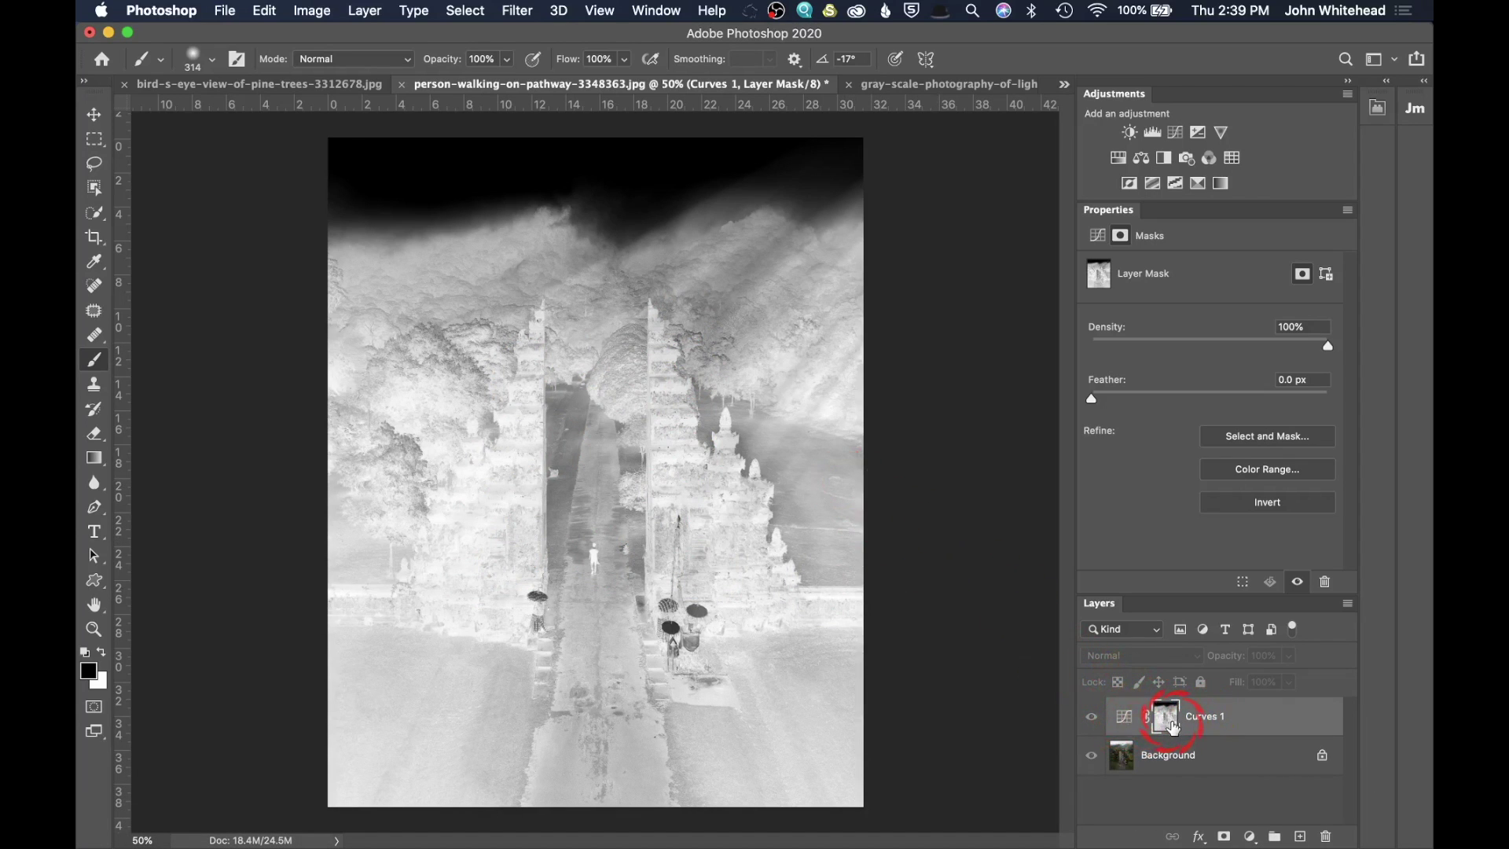
alt+click(1170, 719)
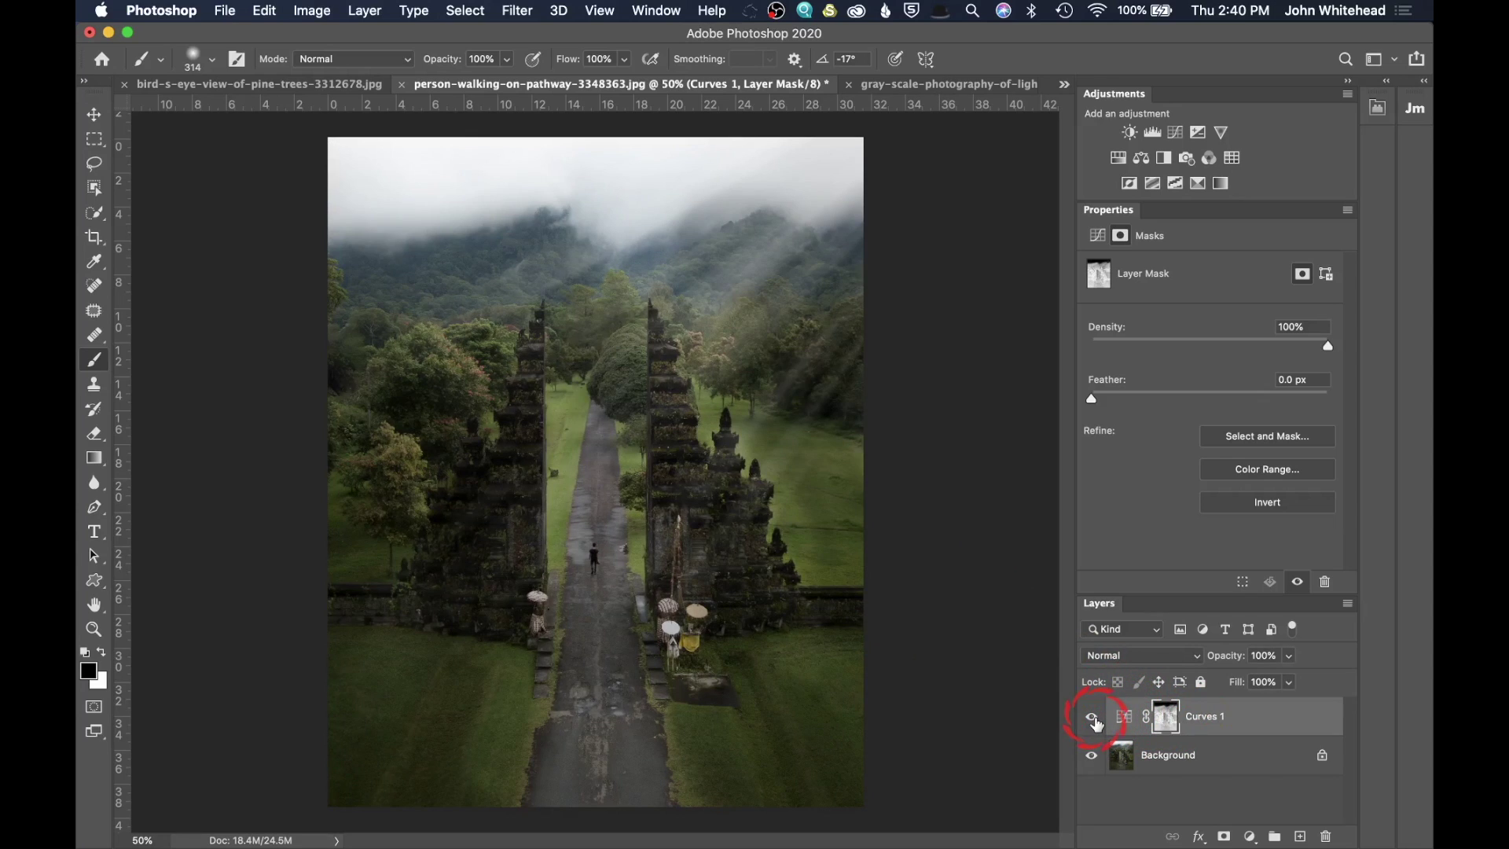
Step: Compare the image with and without the Curves 1 layer, and invert its mask back to target the highlights
click(1090, 717)
click(1090, 717)
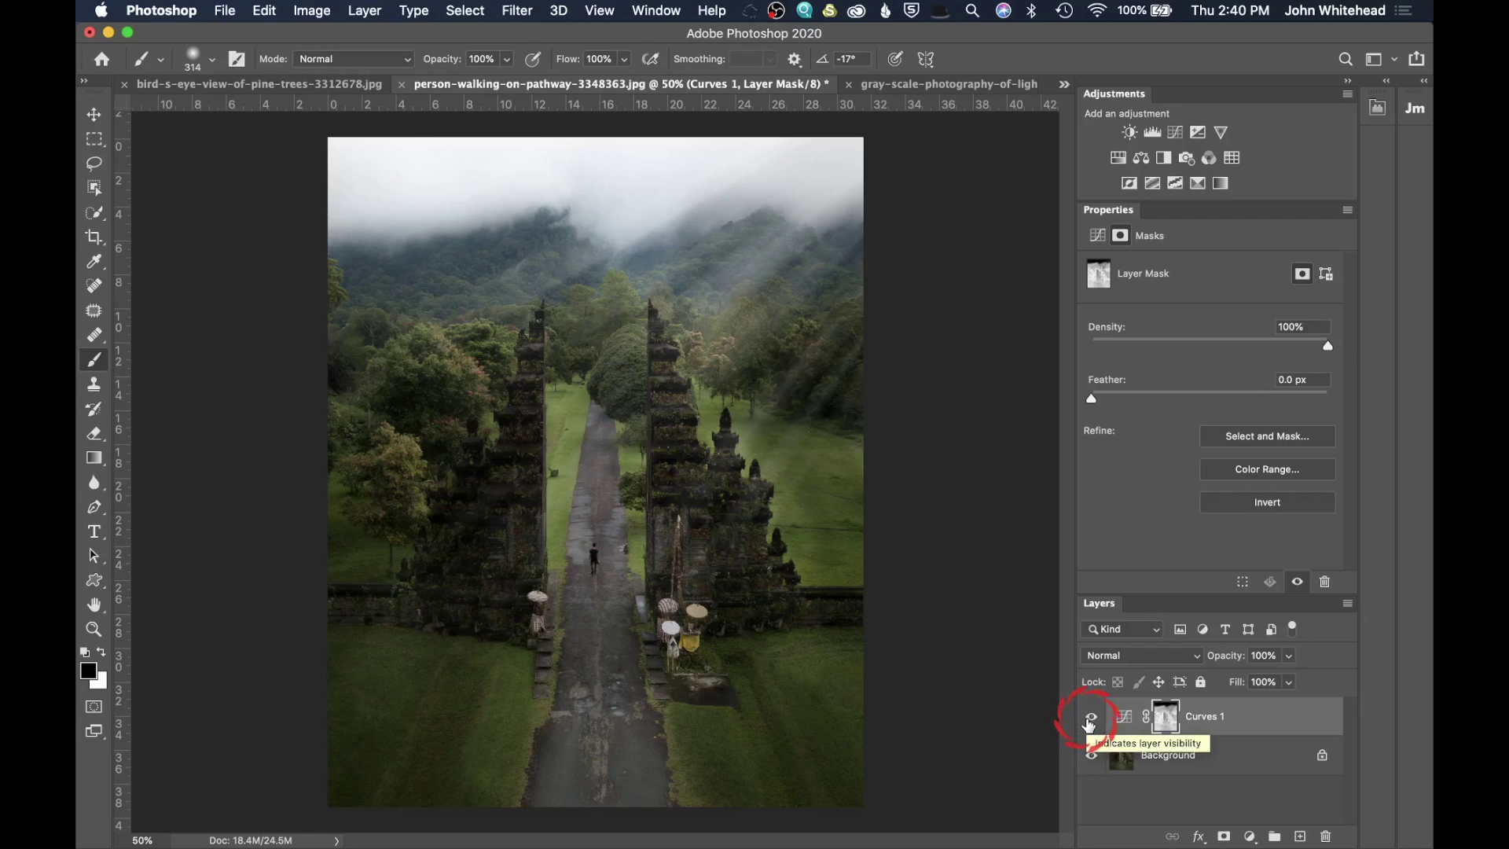
click(1089, 718)
click(1089, 718)
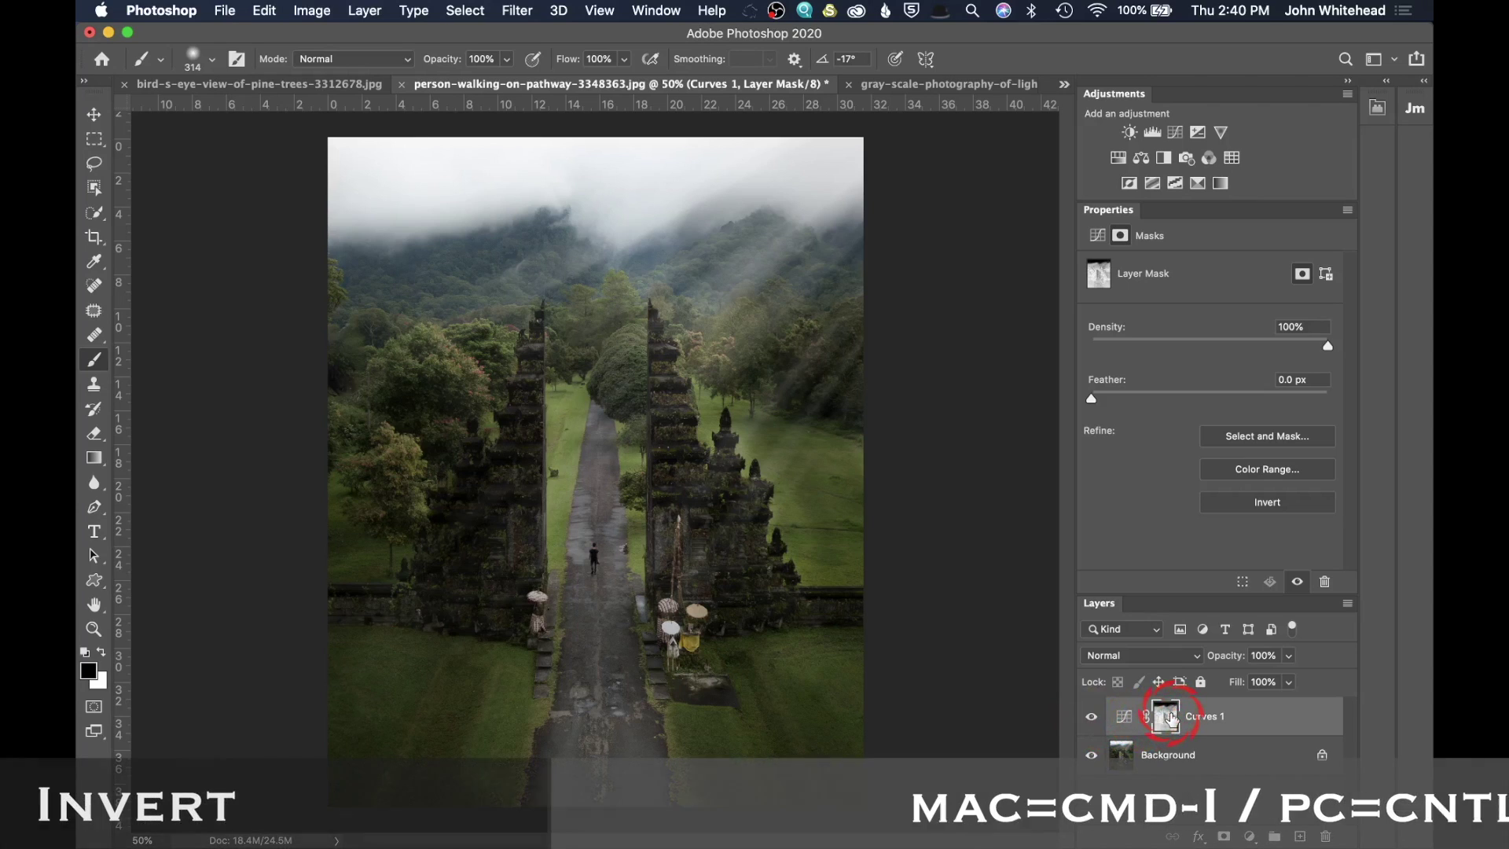
key(super+i)
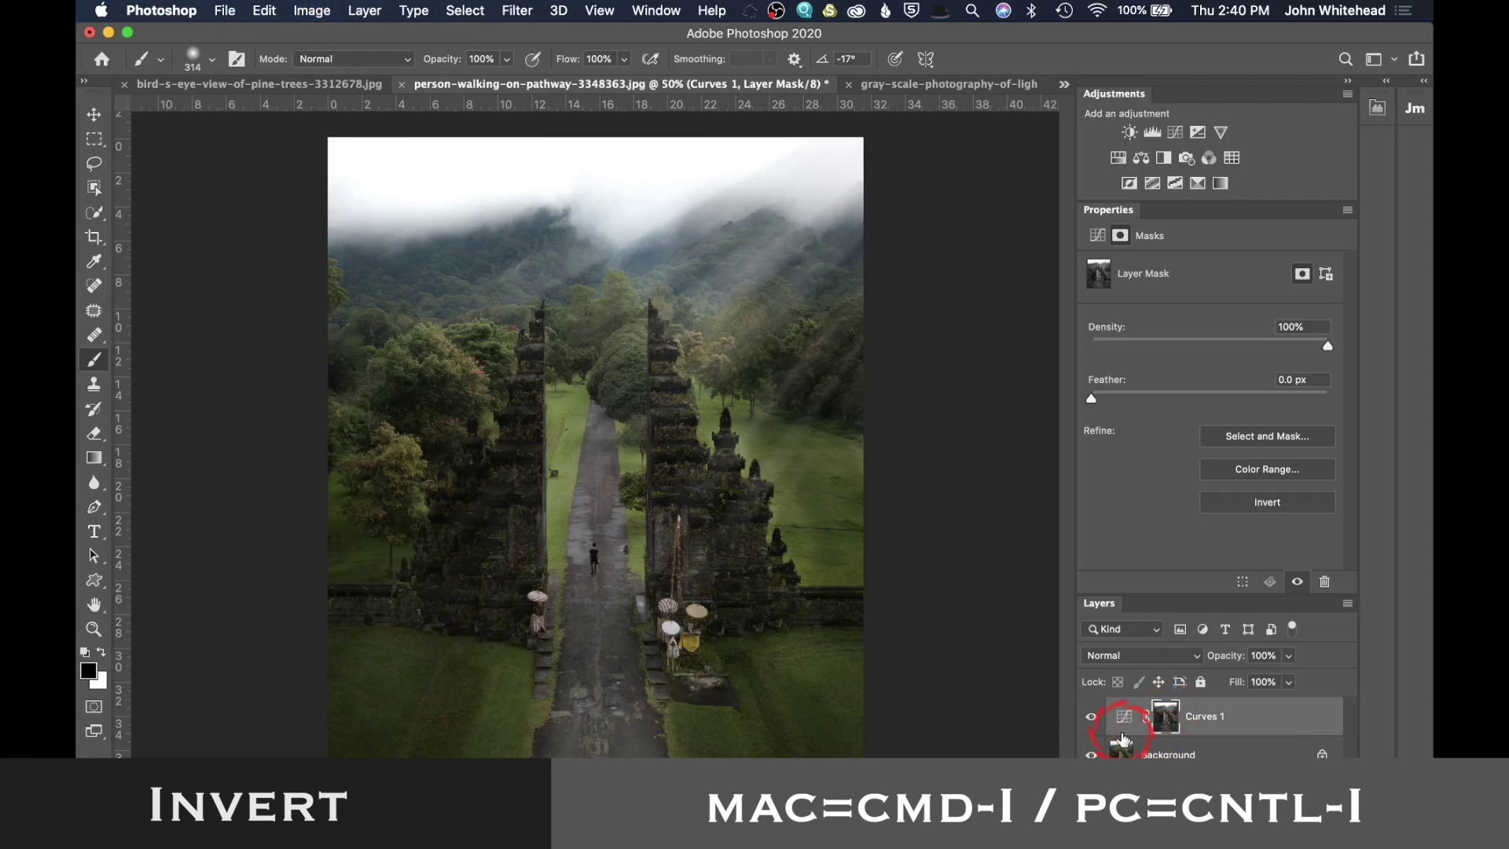
click(1092, 718)
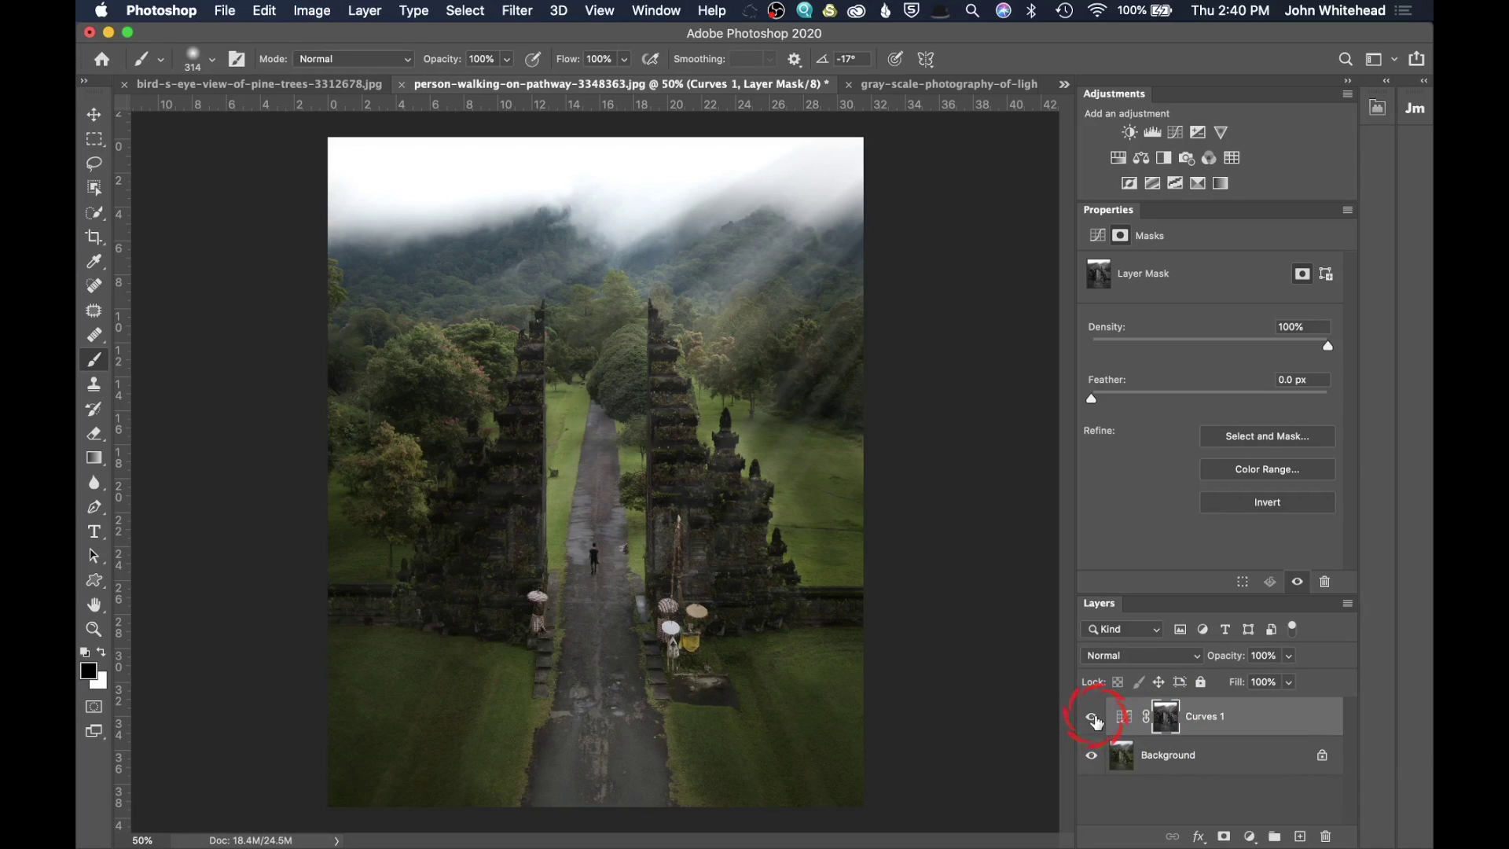
Step: Display the Curves 1 mask on its own and examine its light and dark areas
alt+click(1166, 717)
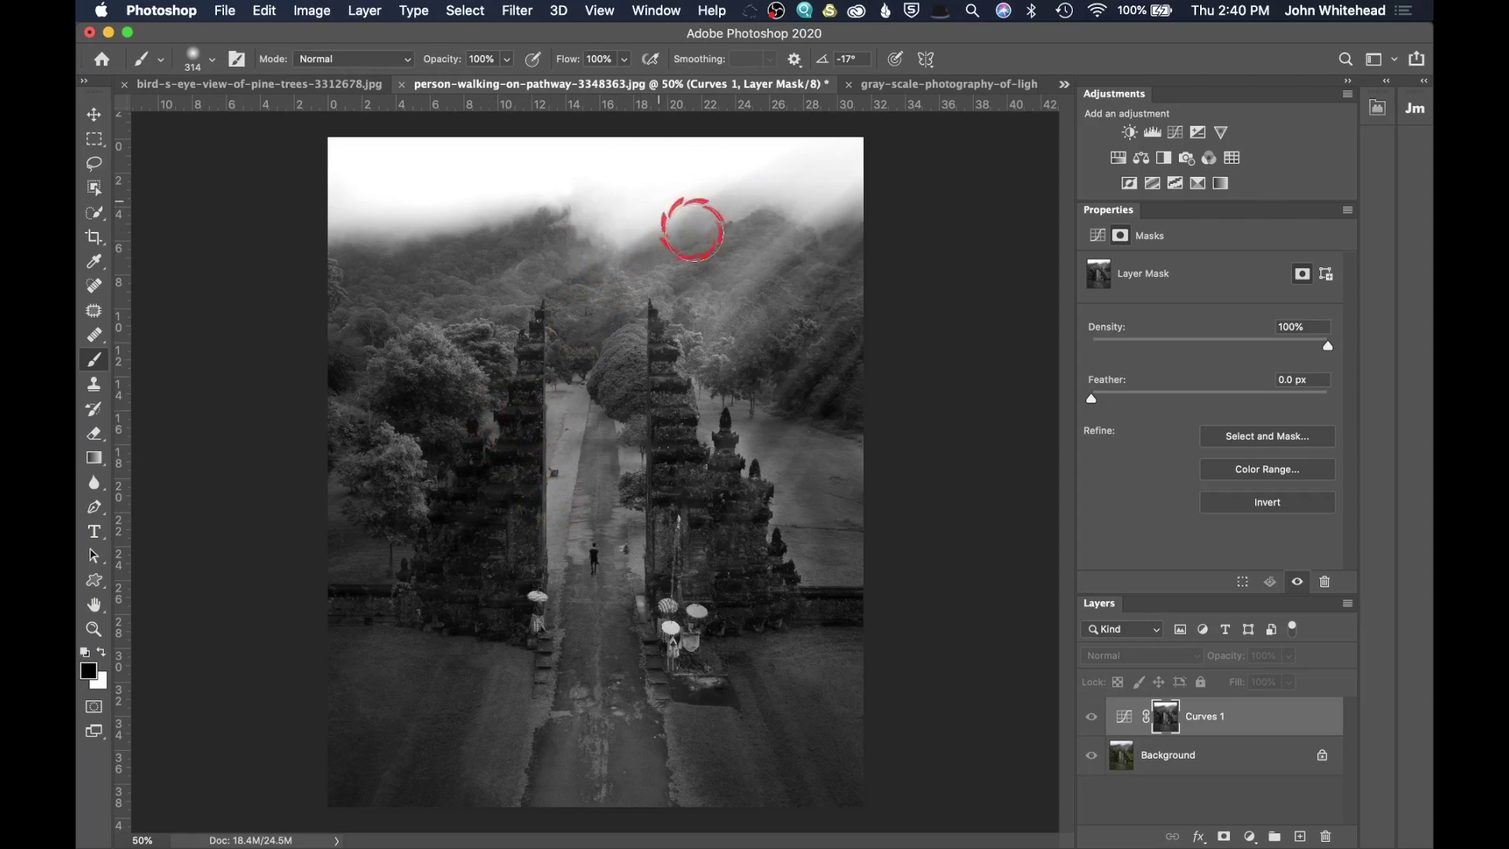
mouse_move(503, 521)
mouse_down()
mouse_move(495, 495)
mouse_move(508, 505)
mouse_up()
drag(594, 527, 612, 528)
click(775, 550)
click(1156, 728)
drag(655, 424, 660, 353)
click(1122, 767)
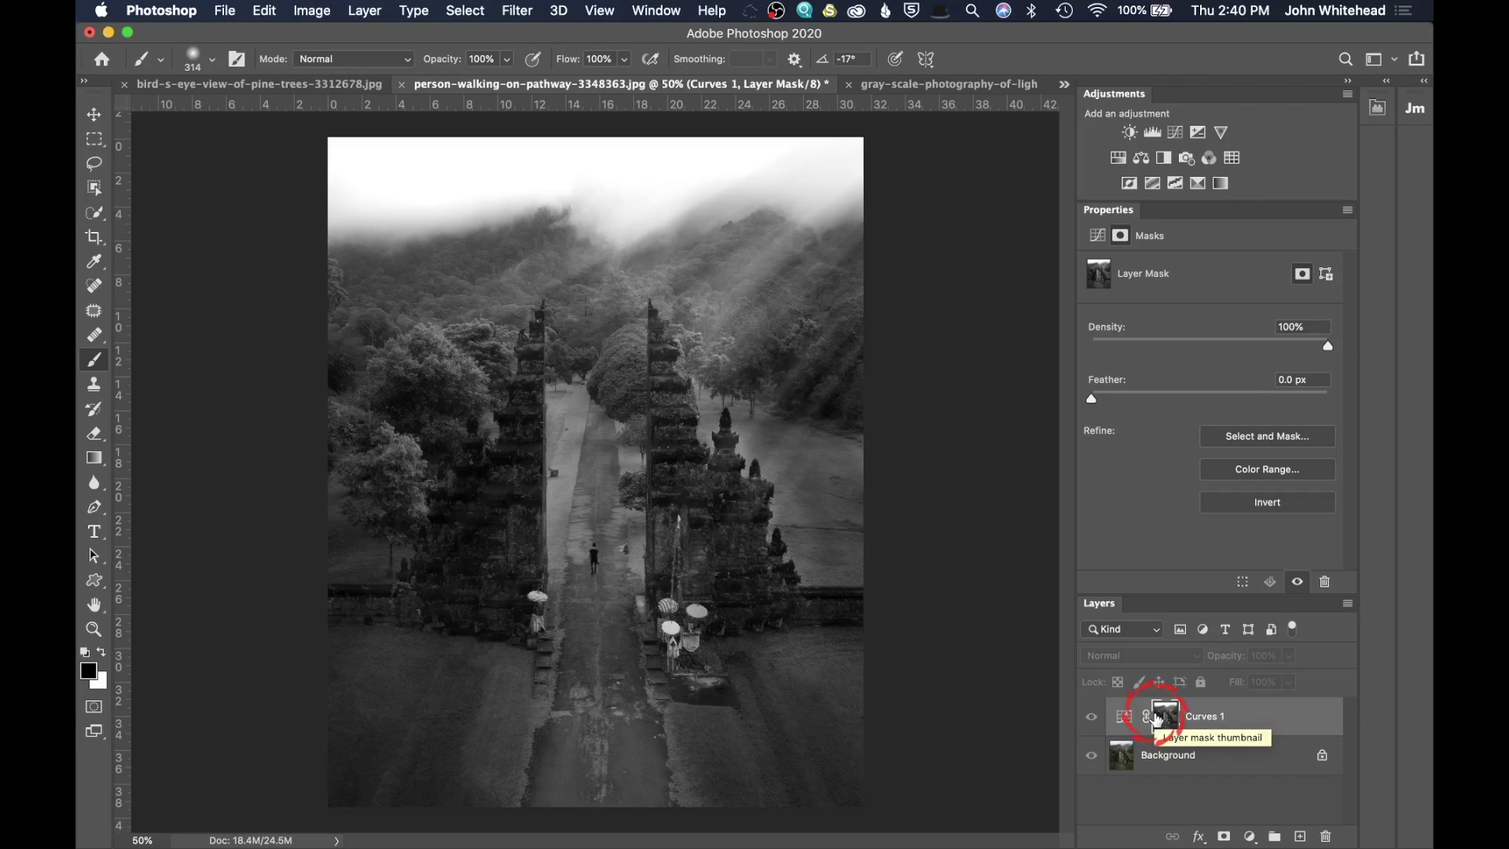
Step: Increase the mask's contrast with a Curves command, moving its black and white points inward, and return to the image view
key(super+m)
drag(1145, 152, 1153, 32)
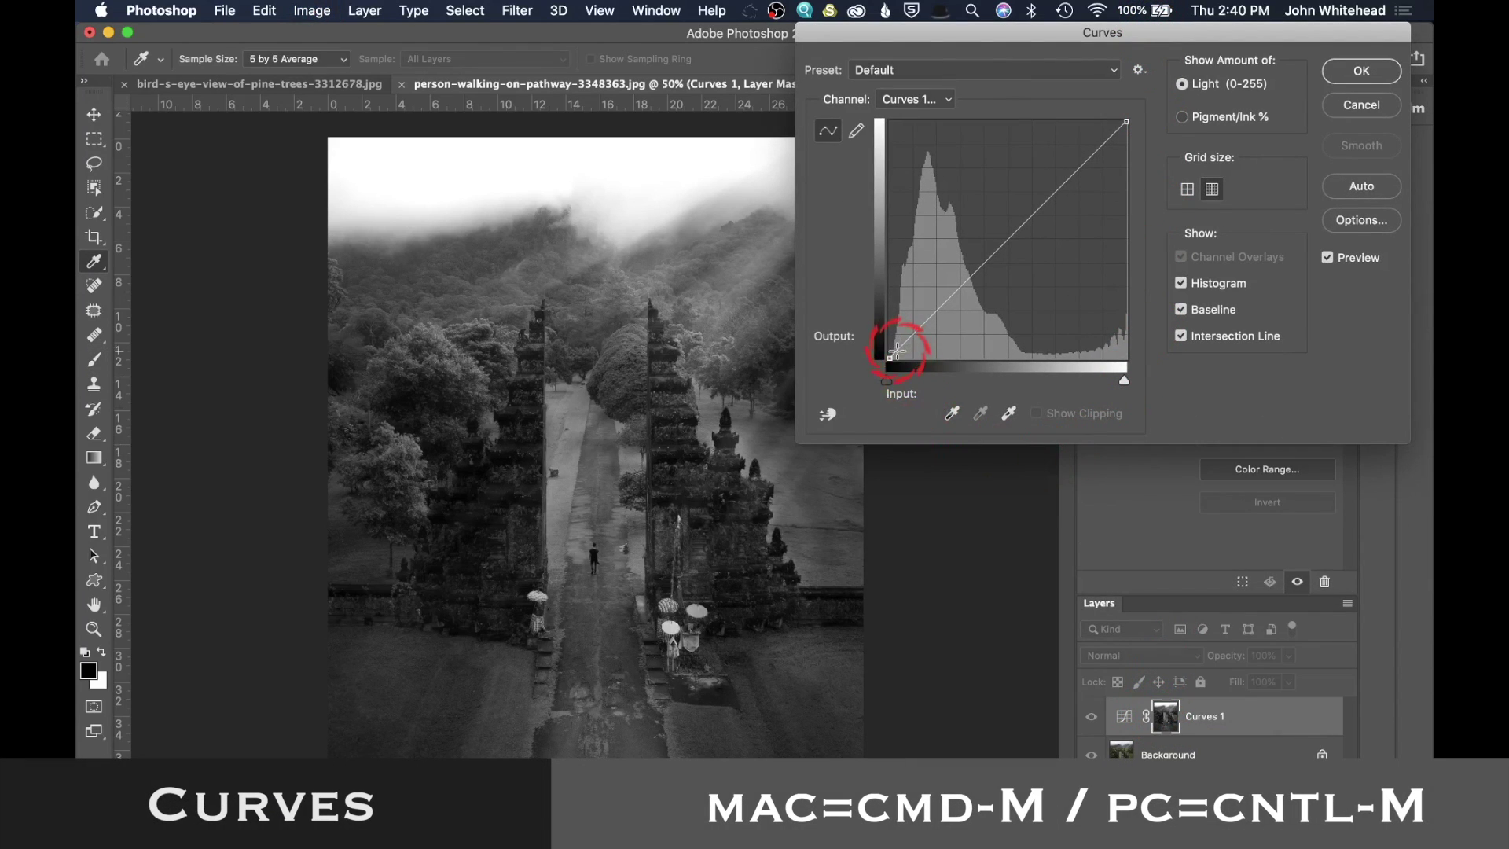
drag(890, 360, 915, 358)
drag(1009, 264, 1010, 253)
drag(1051, 204, 1052, 196)
click(1136, 112)
drag(1127, 122, 1119, 120)
click(1372, 76)
click(1189, 808)
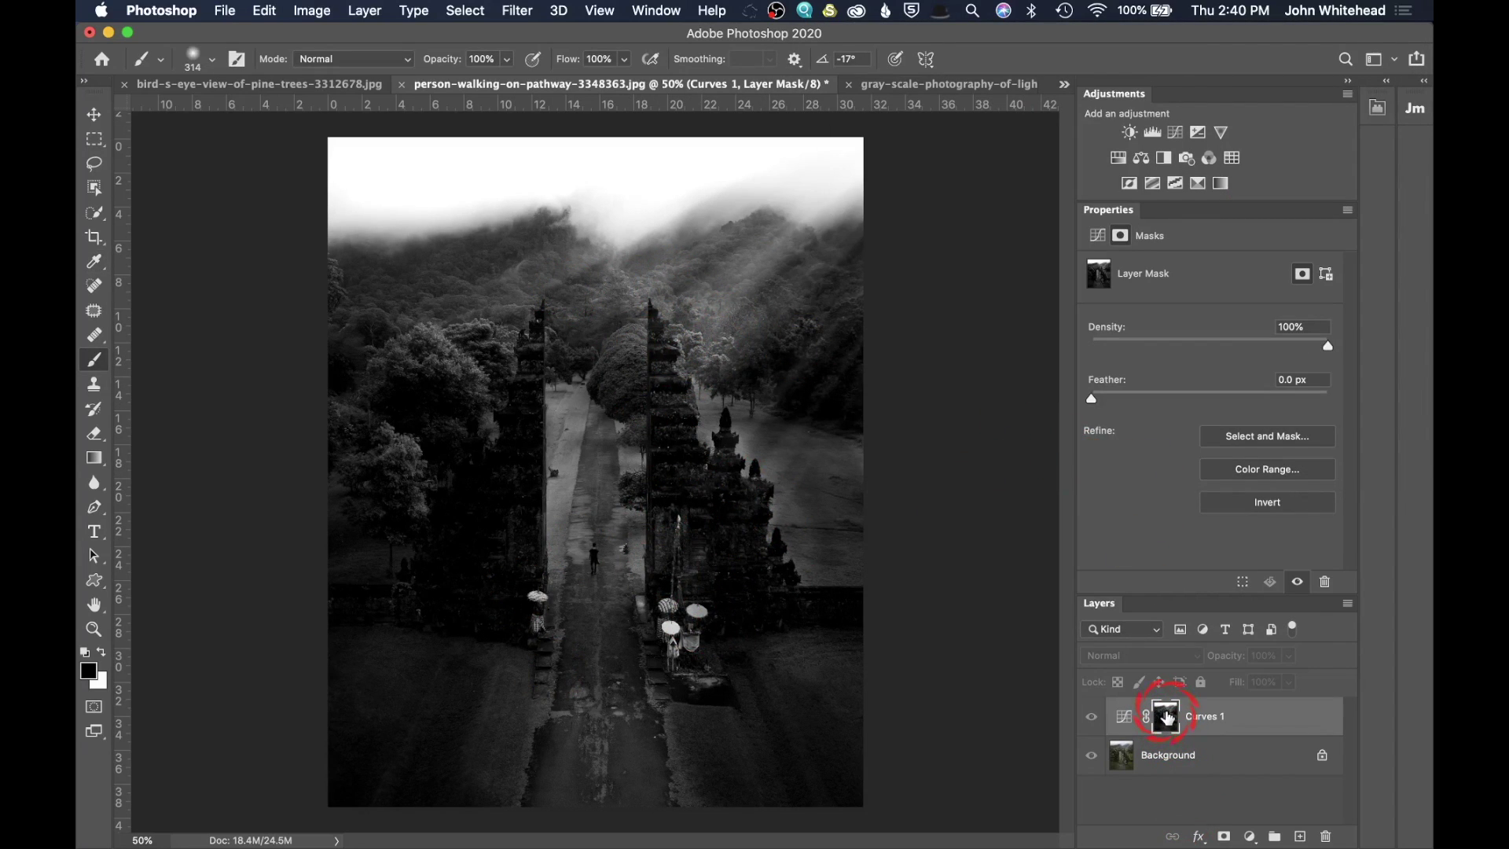
alt+click(1166, 716)
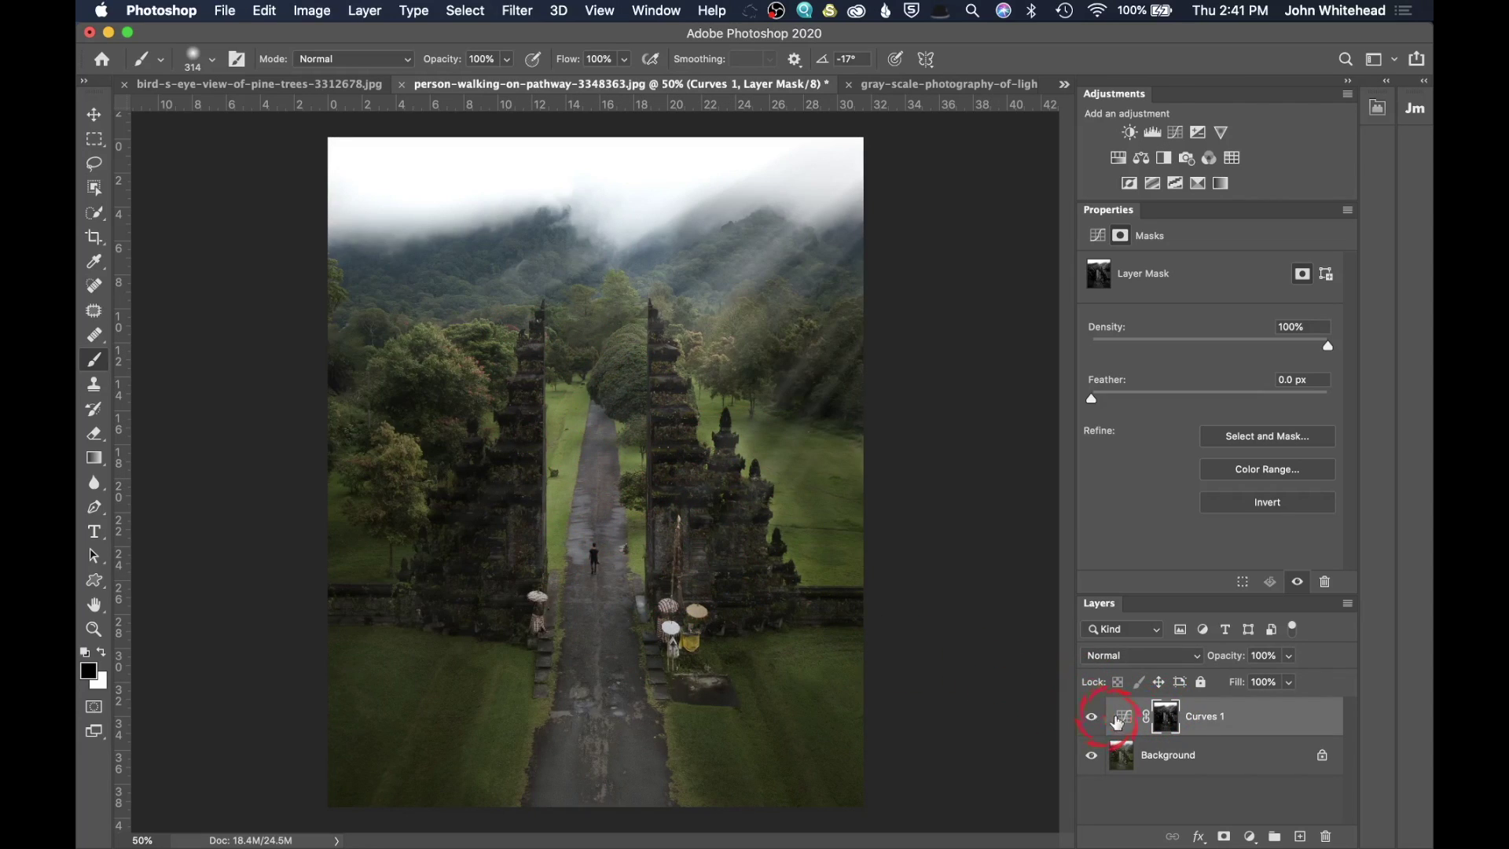
Step: Toggle the Curves 1 layer's visibility to compare the photo before and after the refined mask
click(1092, 719)
click(1091, 719)
click(1091, 717)
click(1092, 717)
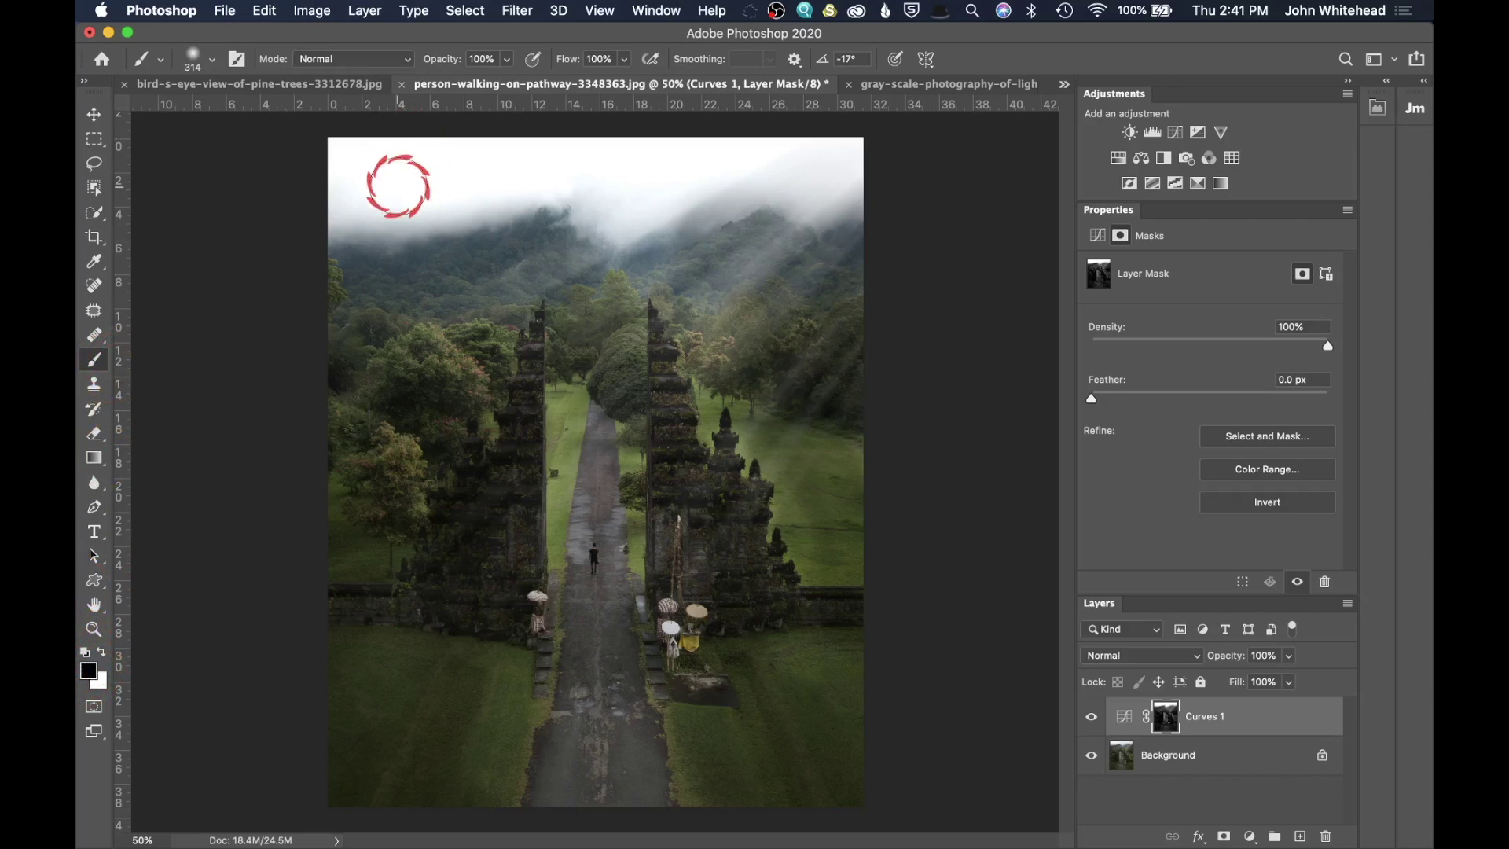
Step: Paint black over the sky in the Curves 1 mask with a 459 px brush and check the mask on its own
ctrl+alt+click(399, 191)
drag(398, 191, 350, 162)
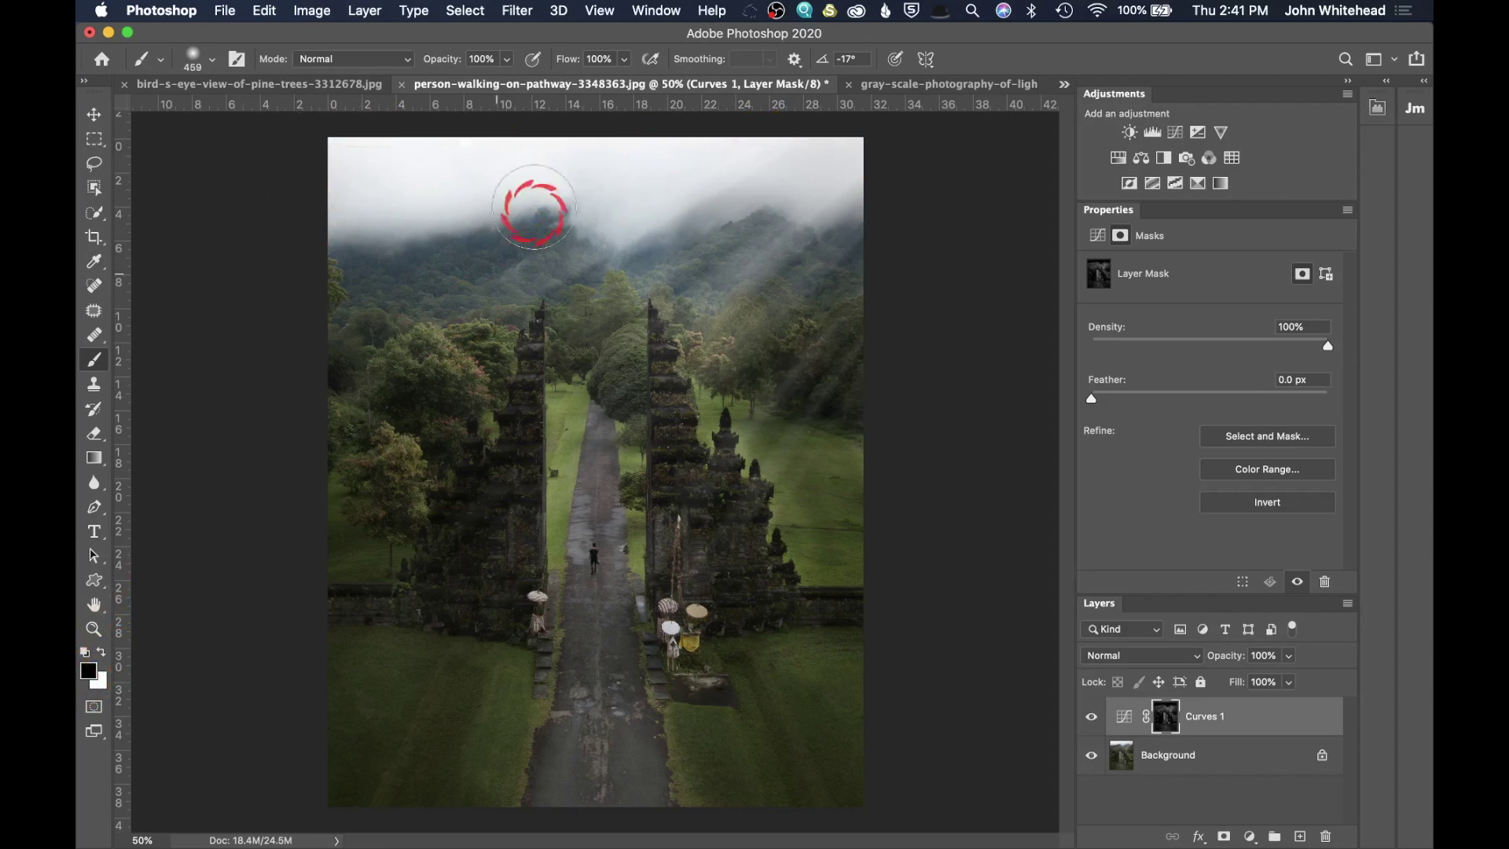
alt+click(1174, 725)
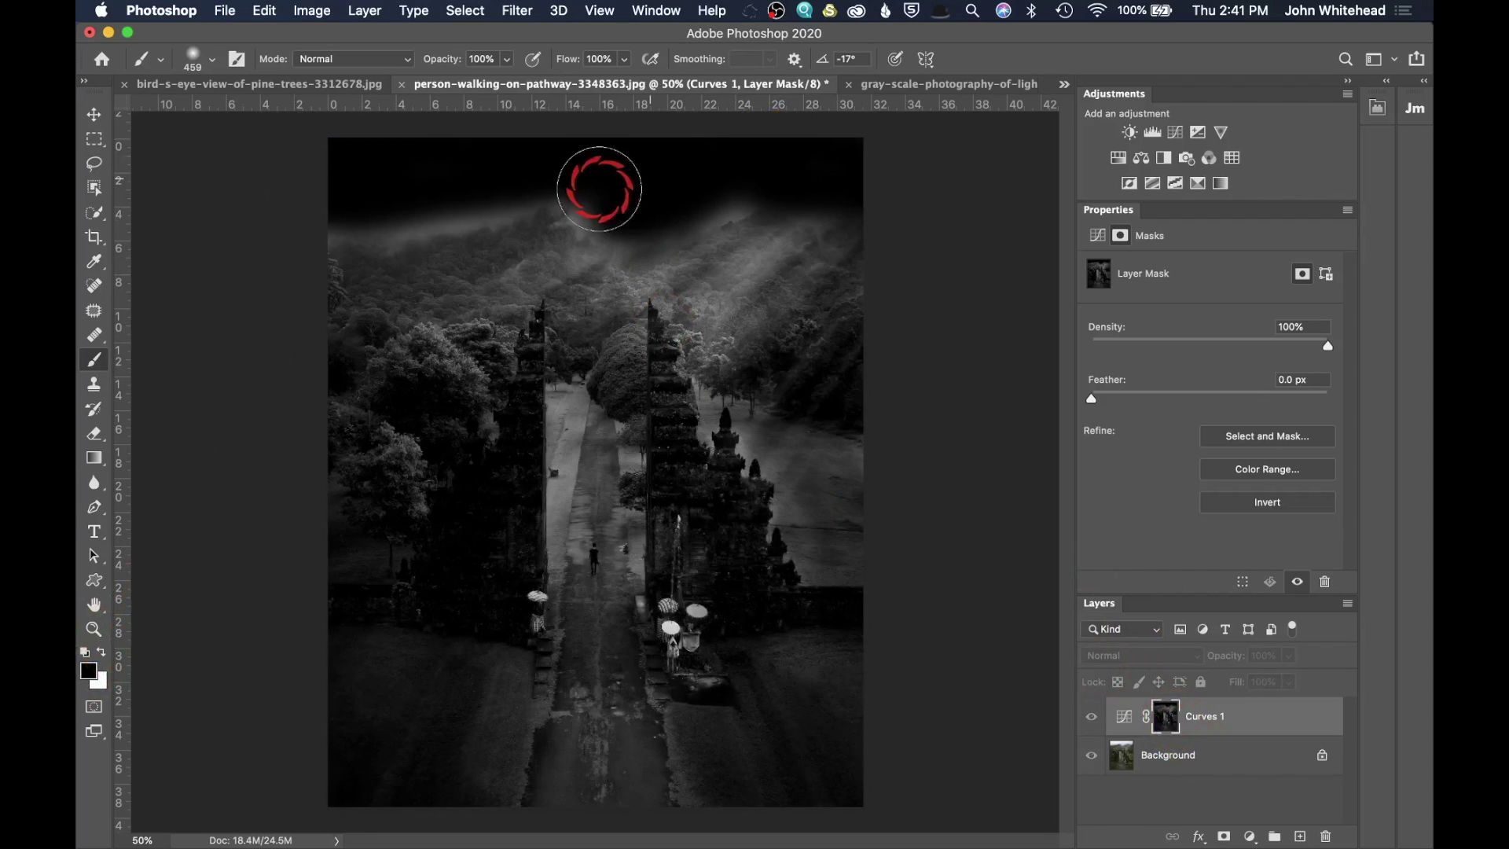
alt+click(1170, 727)
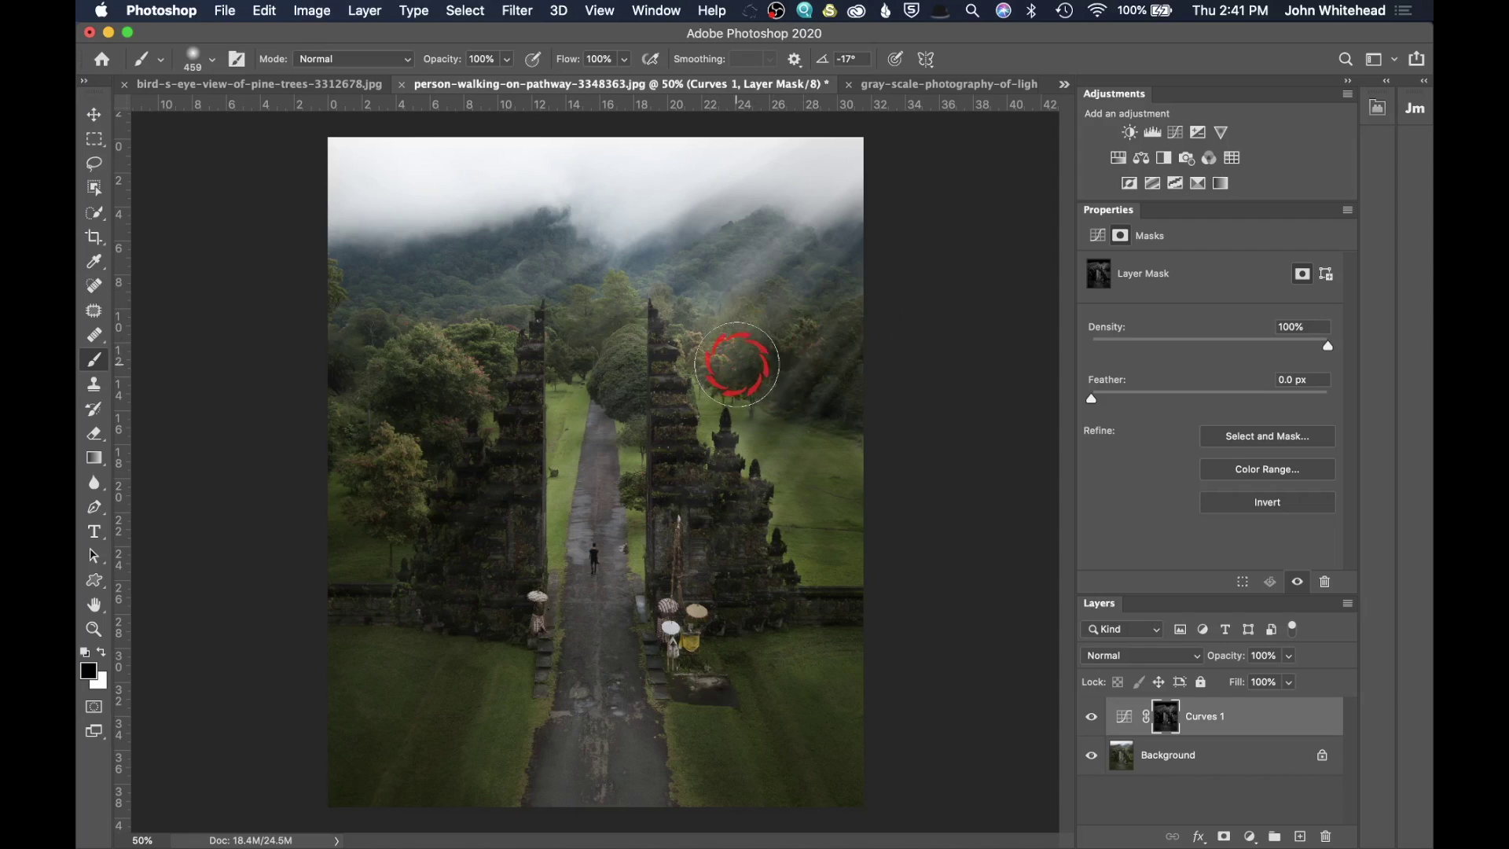
Step: Replace the masked Curves layer with a new one, moving the black point to input 4 and the white point slightly inward
key(BackSpace)
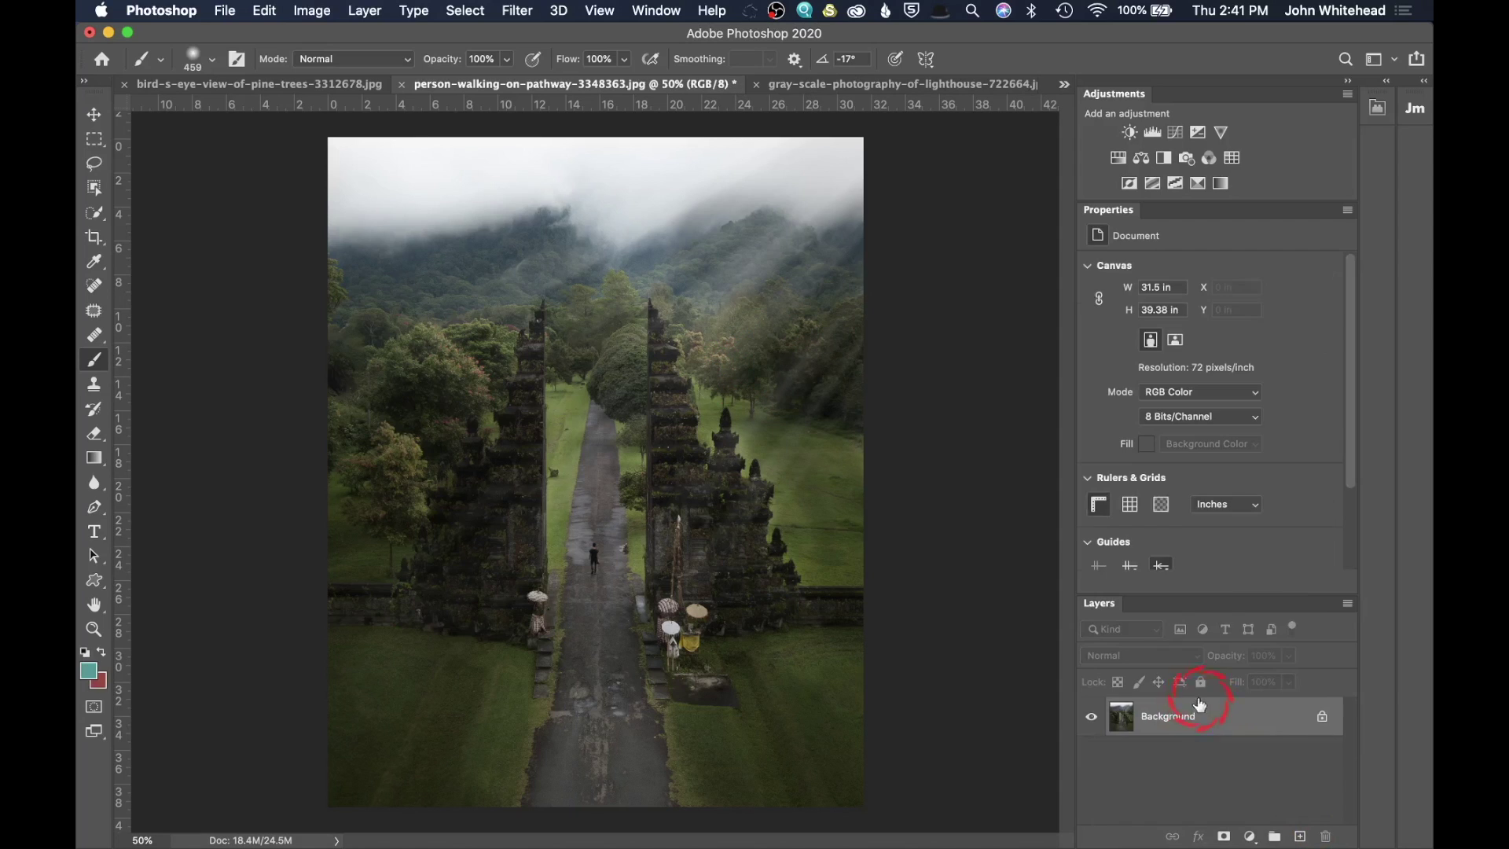
click(1176, 134)
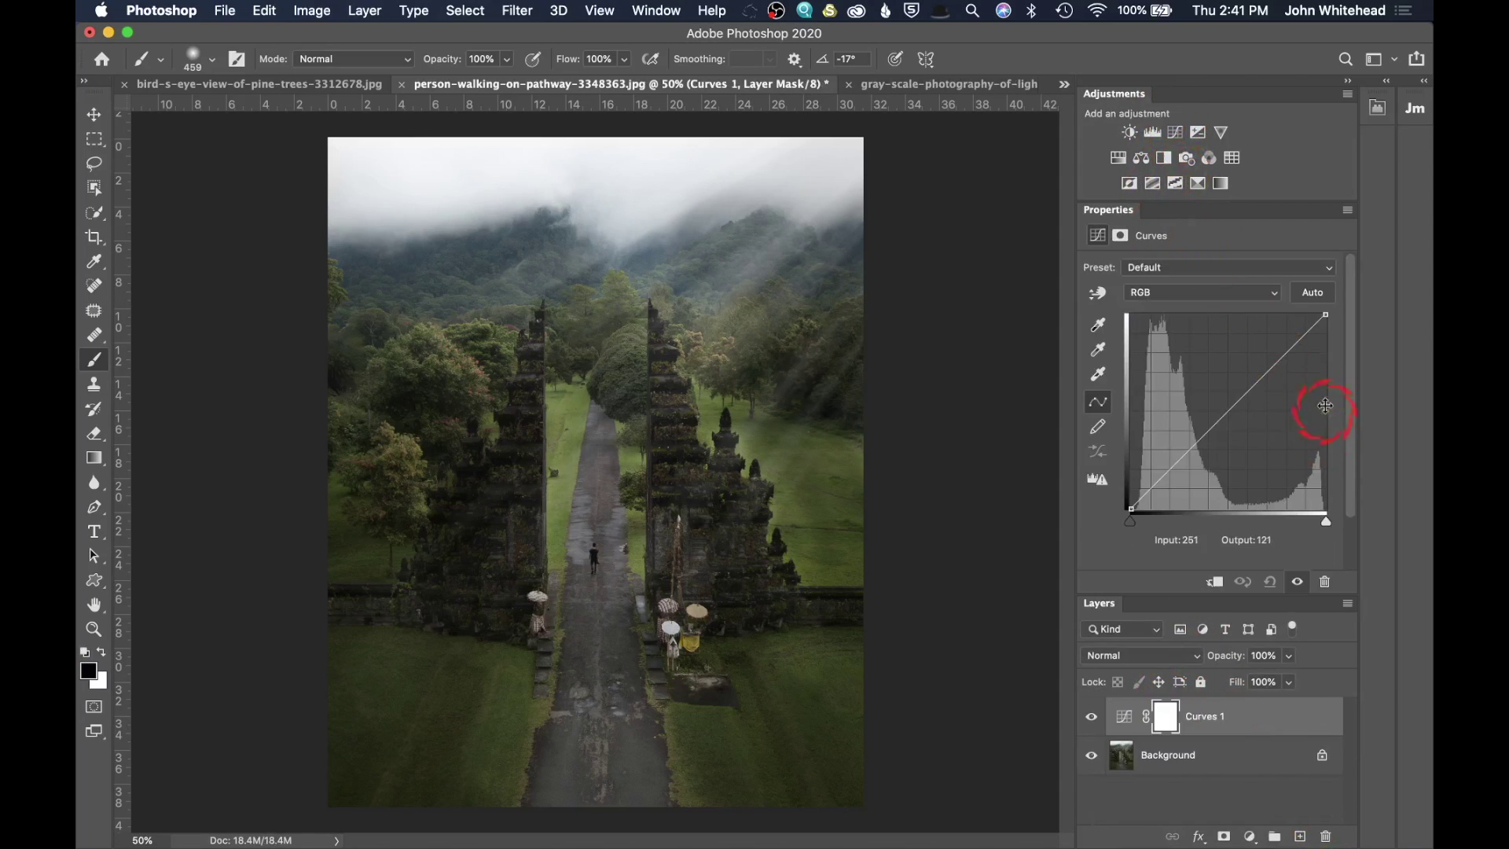
drag(1321, 315, 1307, 314)
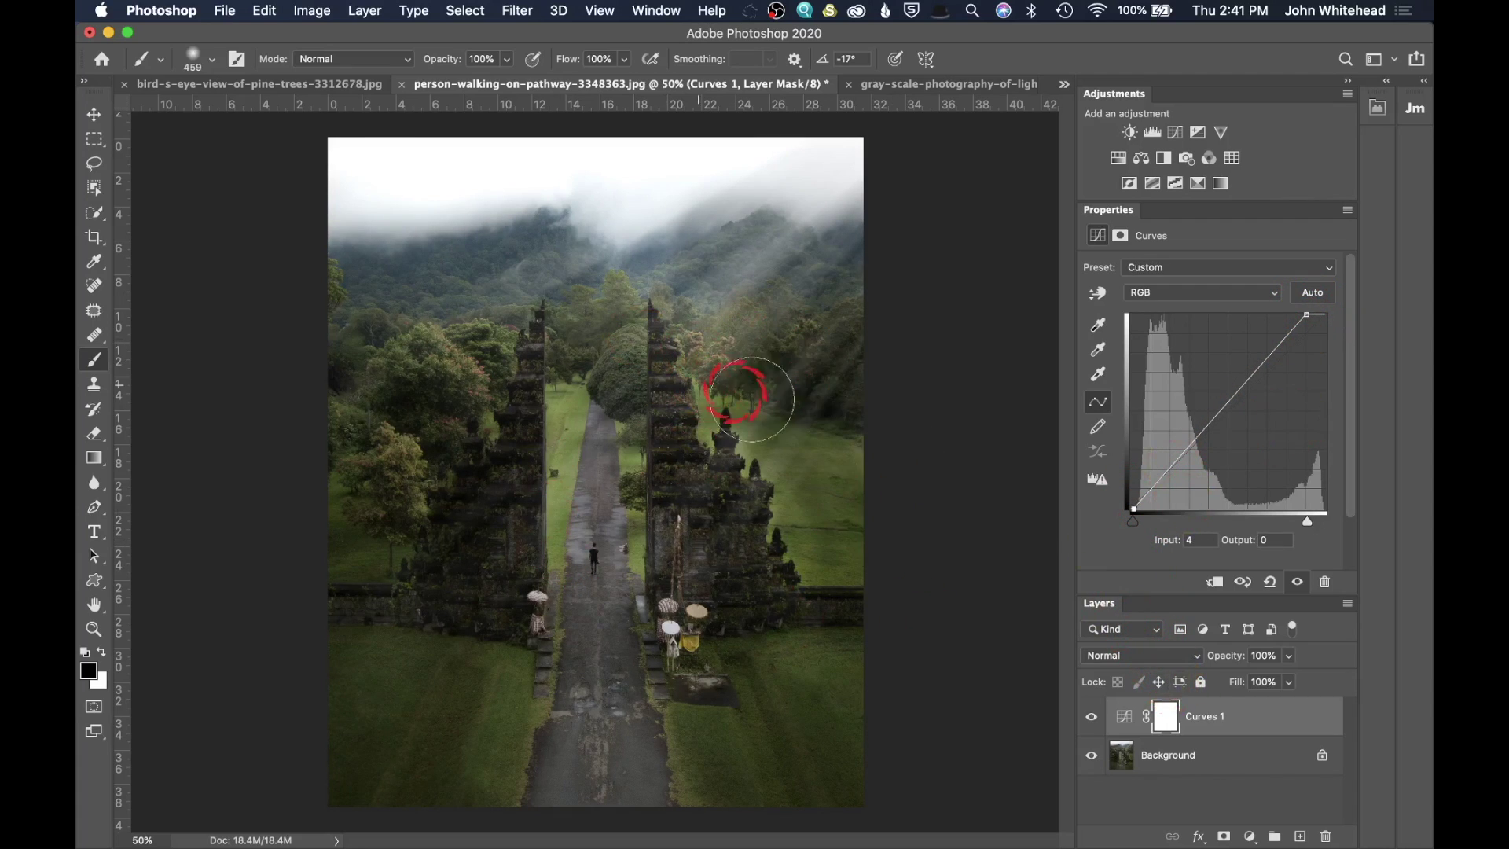
Step: Try Blend If on the Curves 1 layer, moving This Layer's white slider to 190 and 122, and its black slider to 101
double_click(1274, 721)
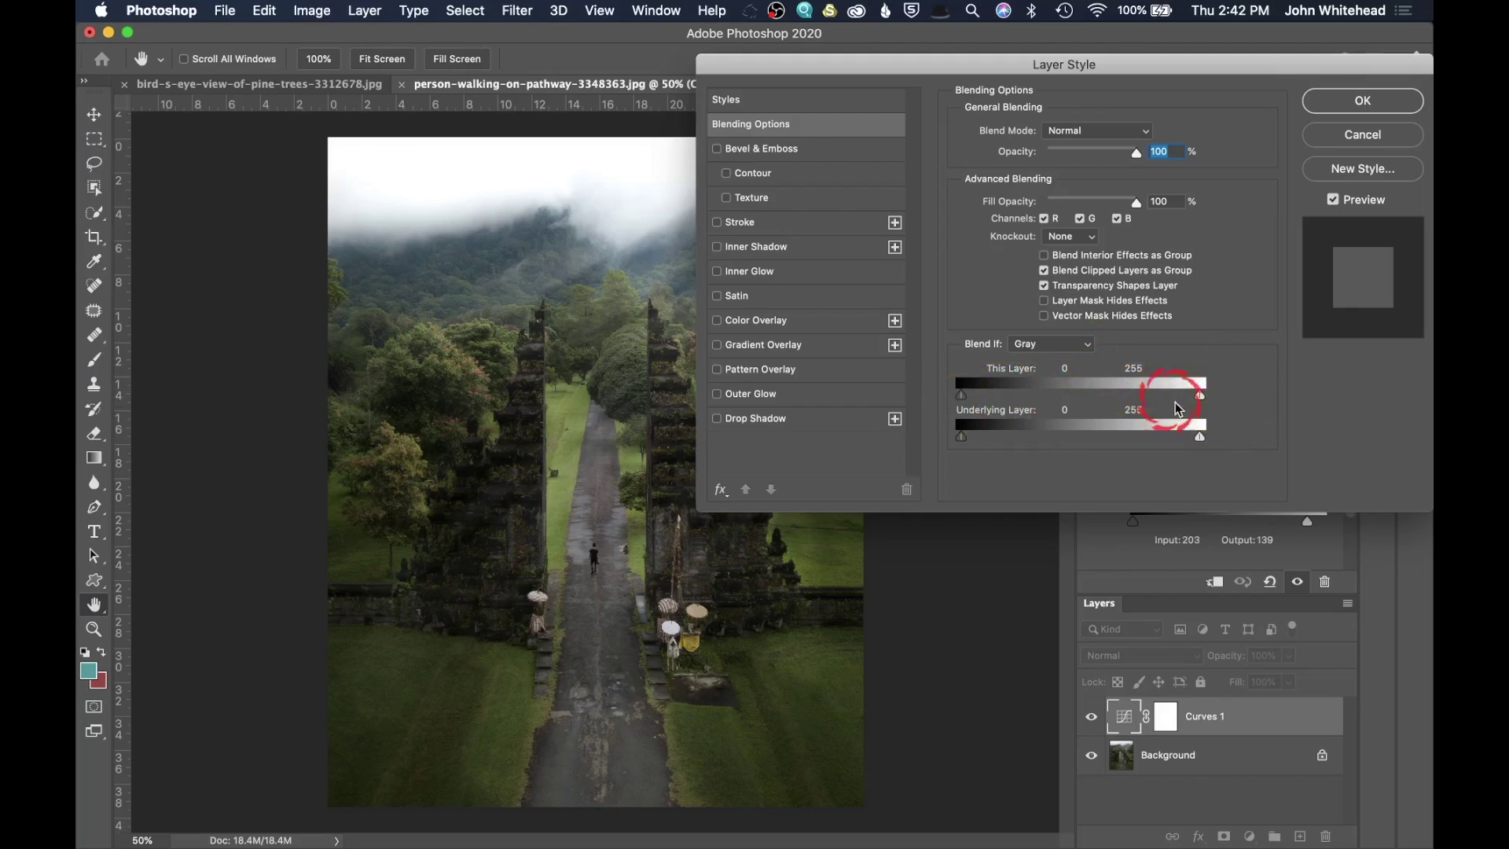
drag(1200, 400, 1162, 398)
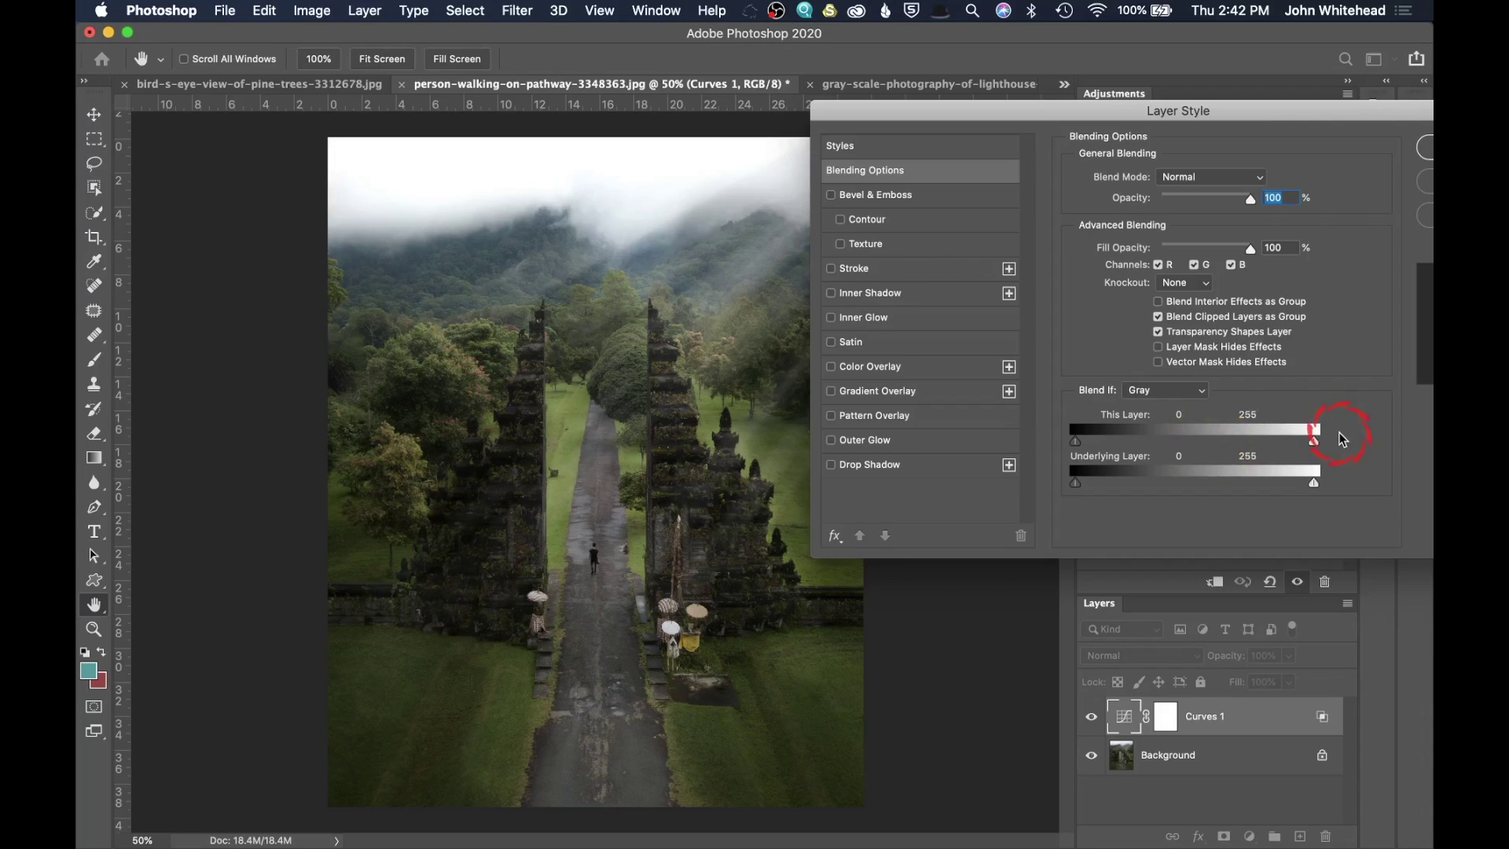
drag(1313, 439, 1253, 441)
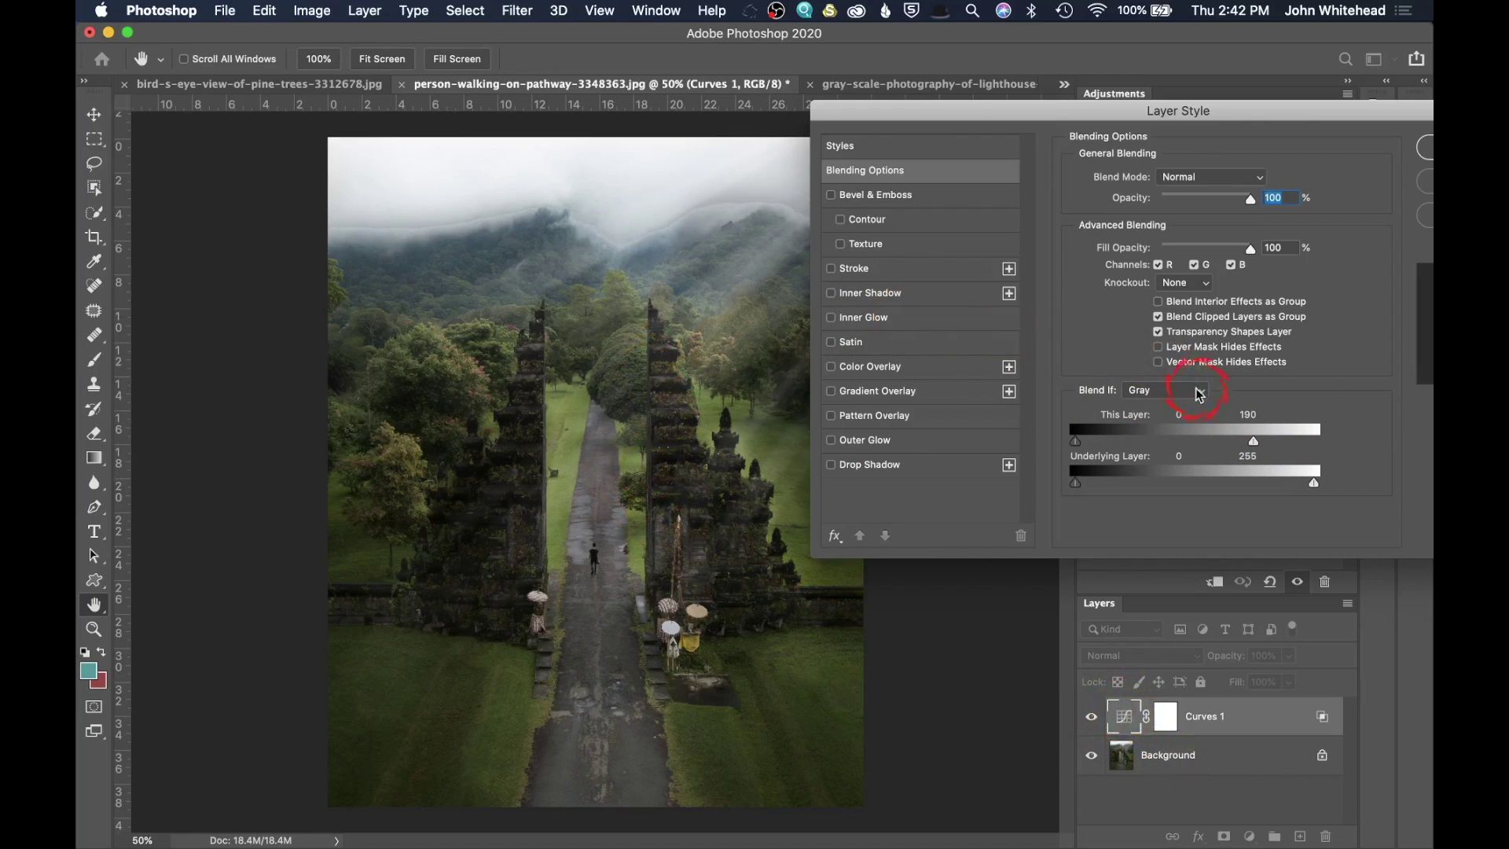
drag(1253, 445, 1192, 451)
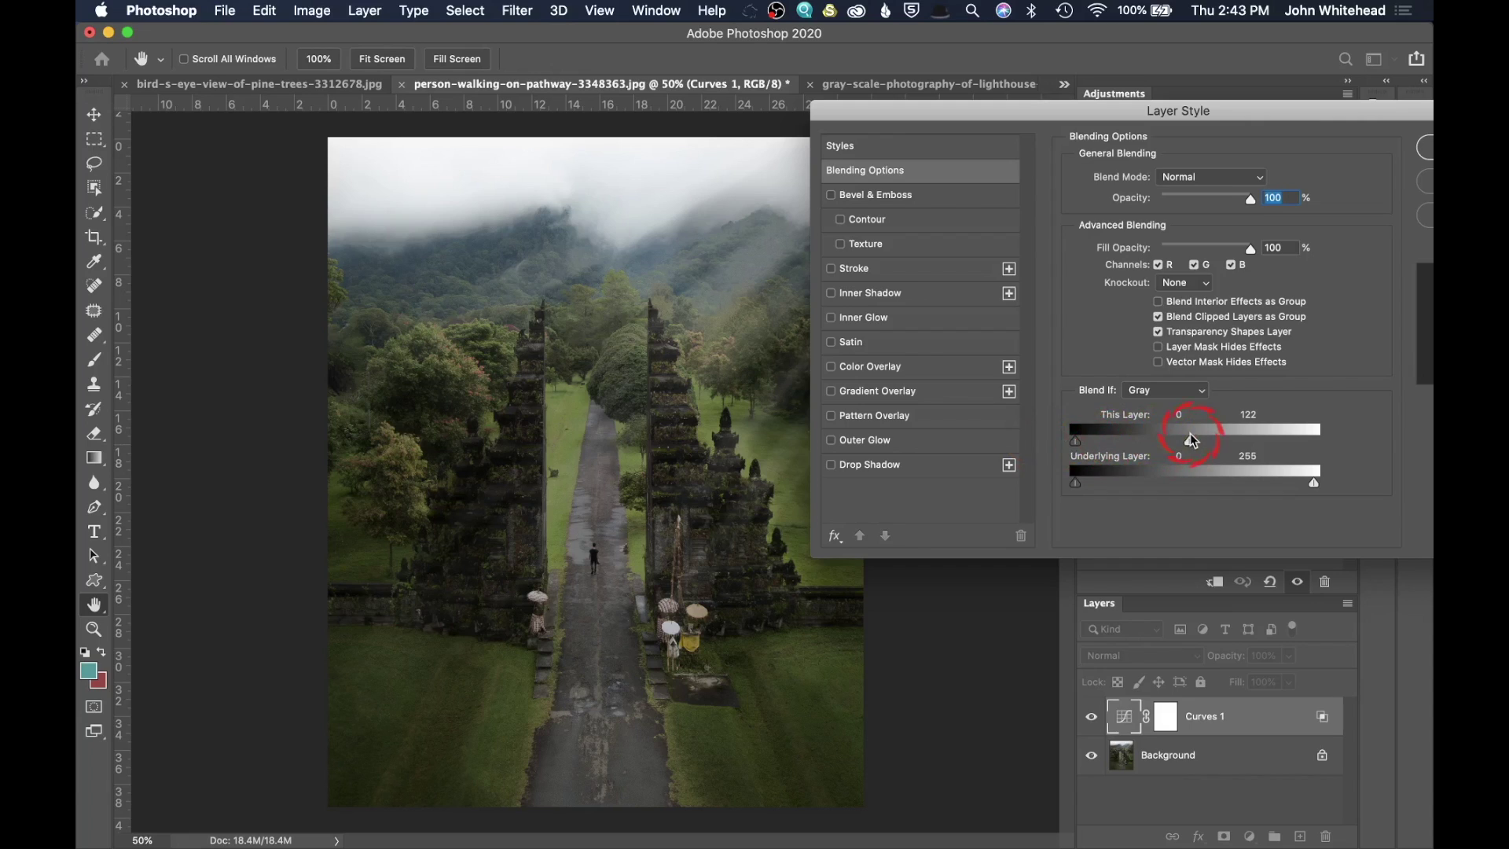
drag(1055, 444, 1171, 447)
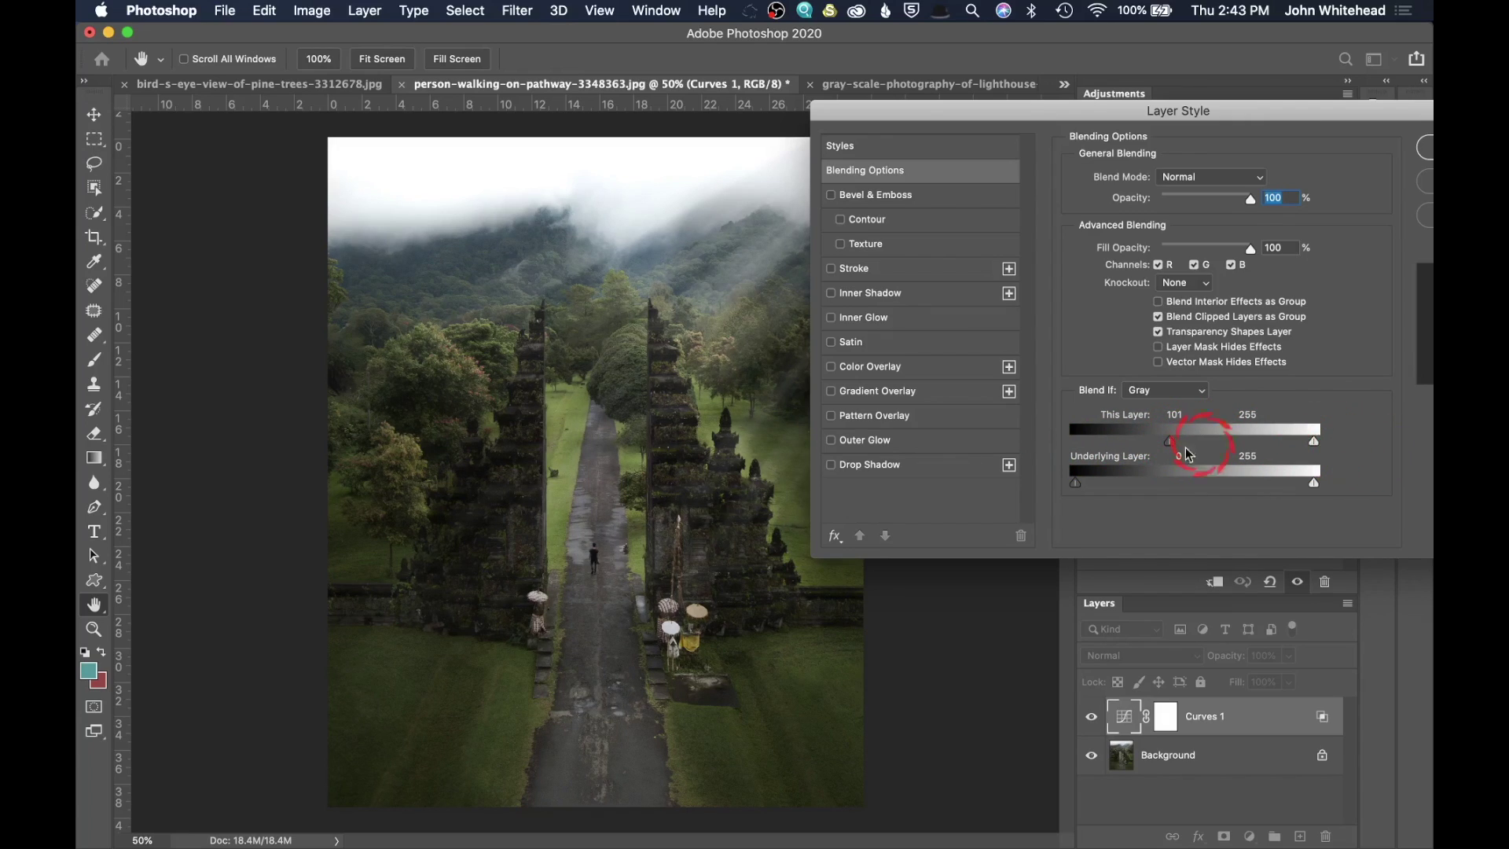
drag(1167, 447, 1067, 440)
Step: Split the Curves 1 layer's Blend If white slider for This Layer to 160 / 198, and compare the photo with and without it
drag(1317, 446, 1261, 455)
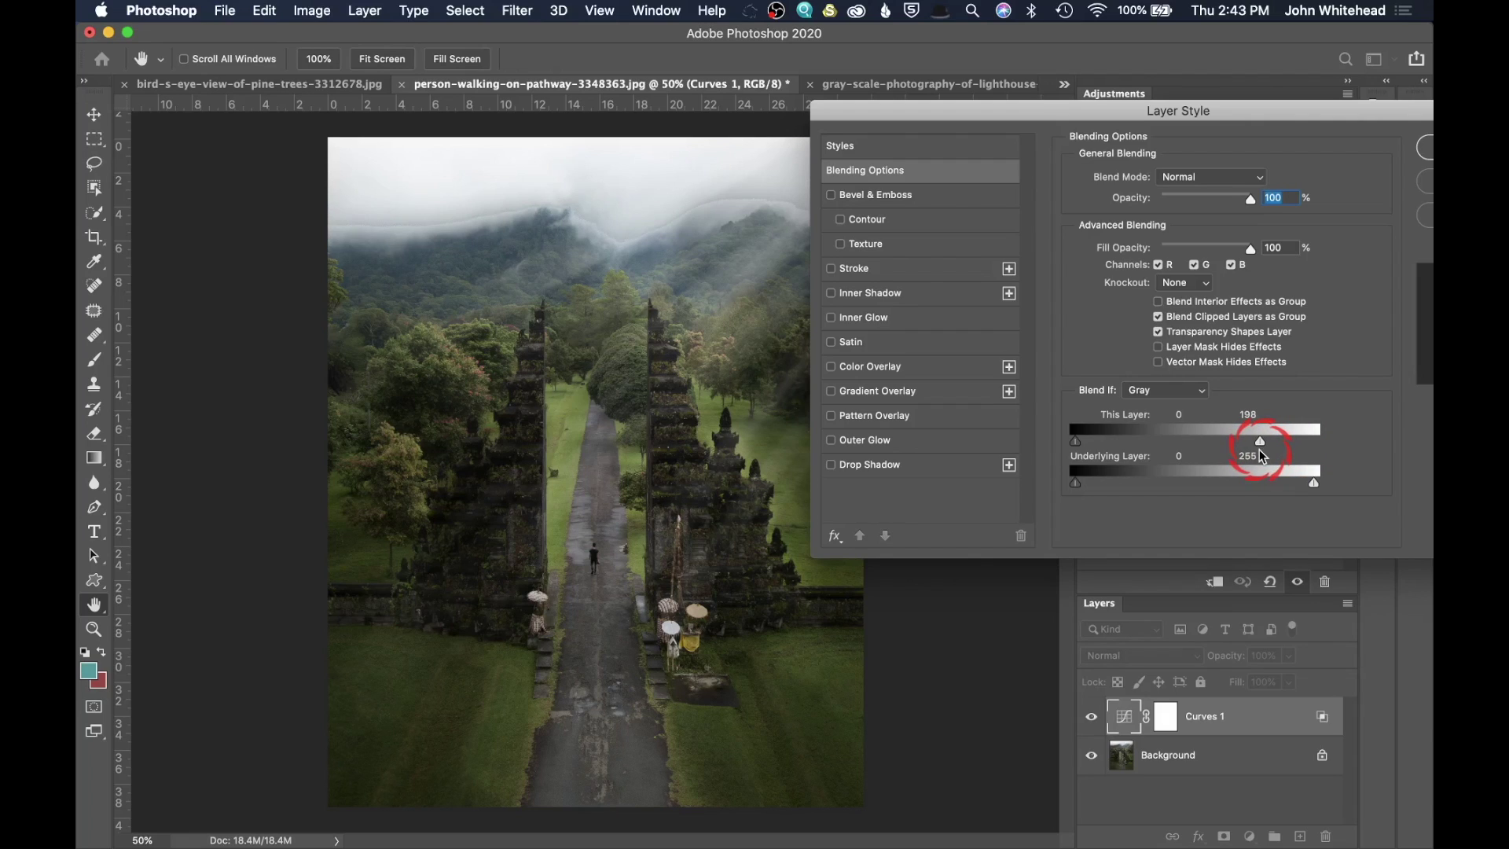
drag(1260, 447, 1226, 452)
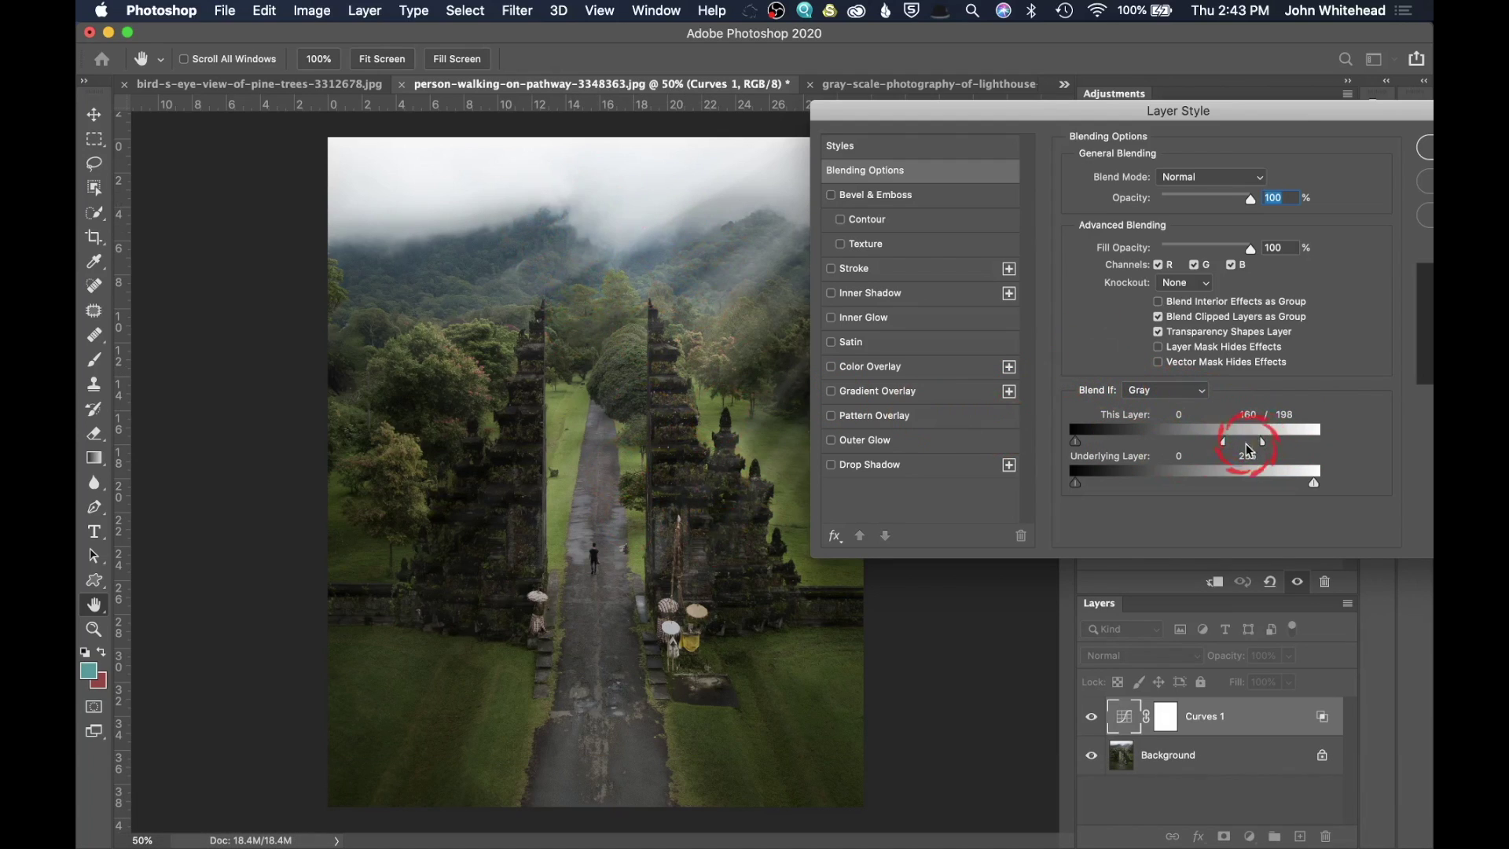
click(1427, 157)
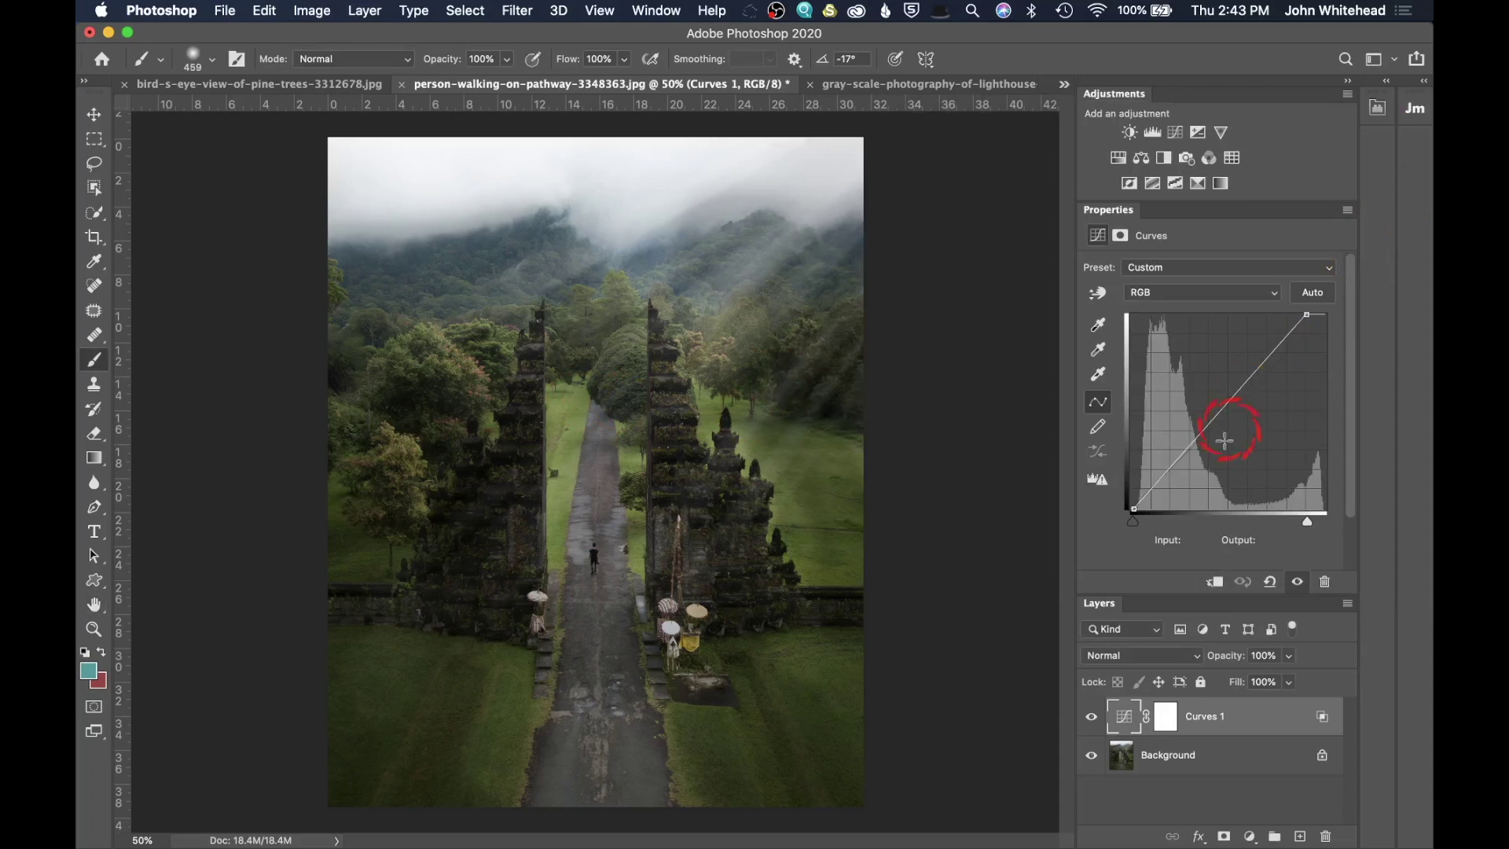
click(1092, 717)
click(1092, 717)
Step: Set the Curves 1 layer's Blend If range for This Layer to 35 / 67 and 226 / 255, and compare before and after
double_click(1275, 721)
drag(1147, 441, 1207, 437)
drag(1110, 441, 1170, 442)
click(967, 444)
mouse_move(966, 447)
mouse_down()
mouse_move(1028, 445)
mouse_move(990, 448)
mouse_up()
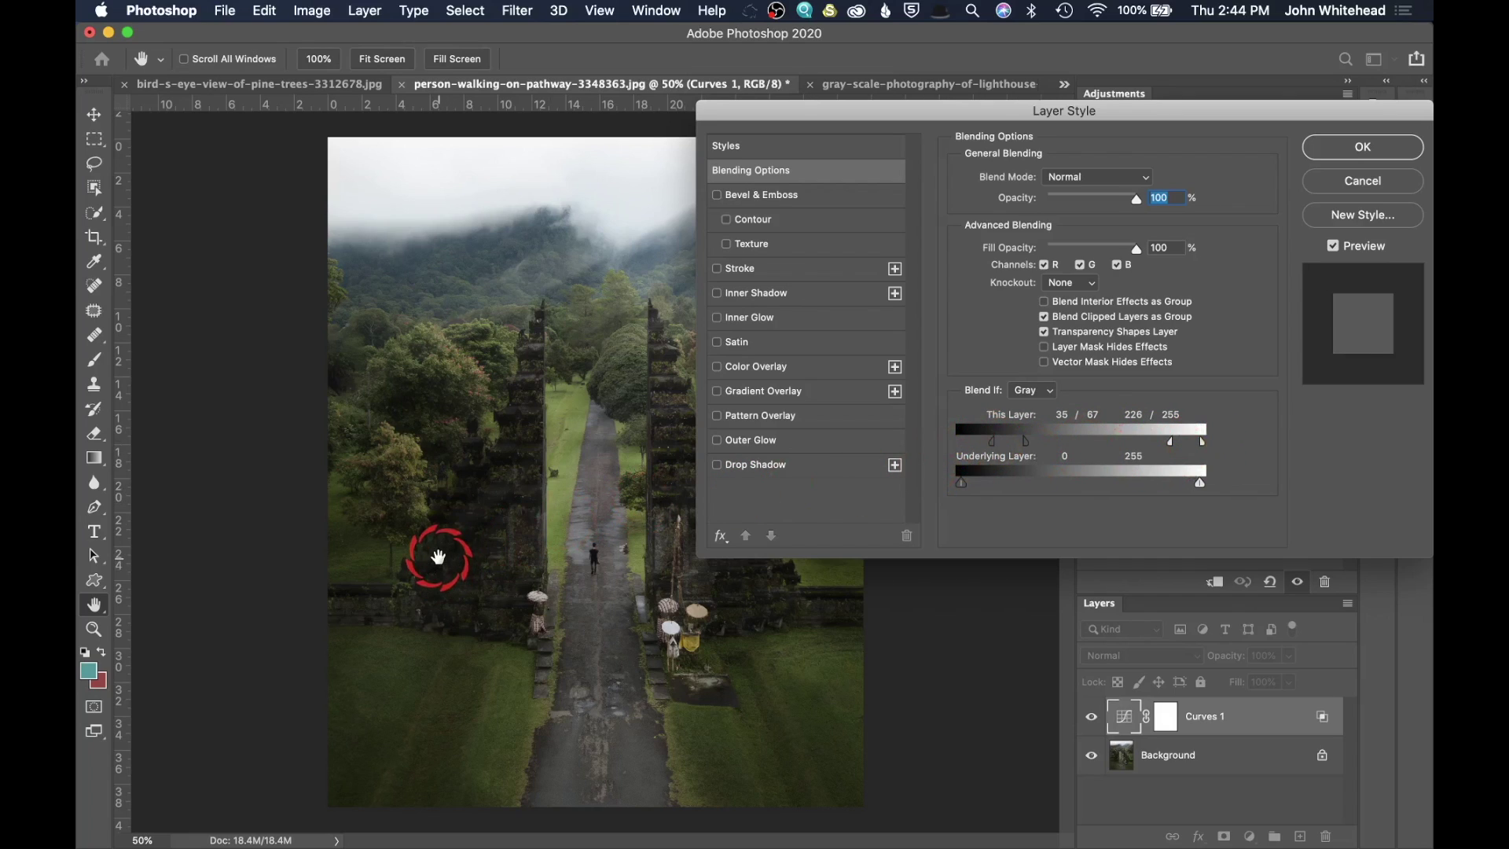
click(1363, 147)
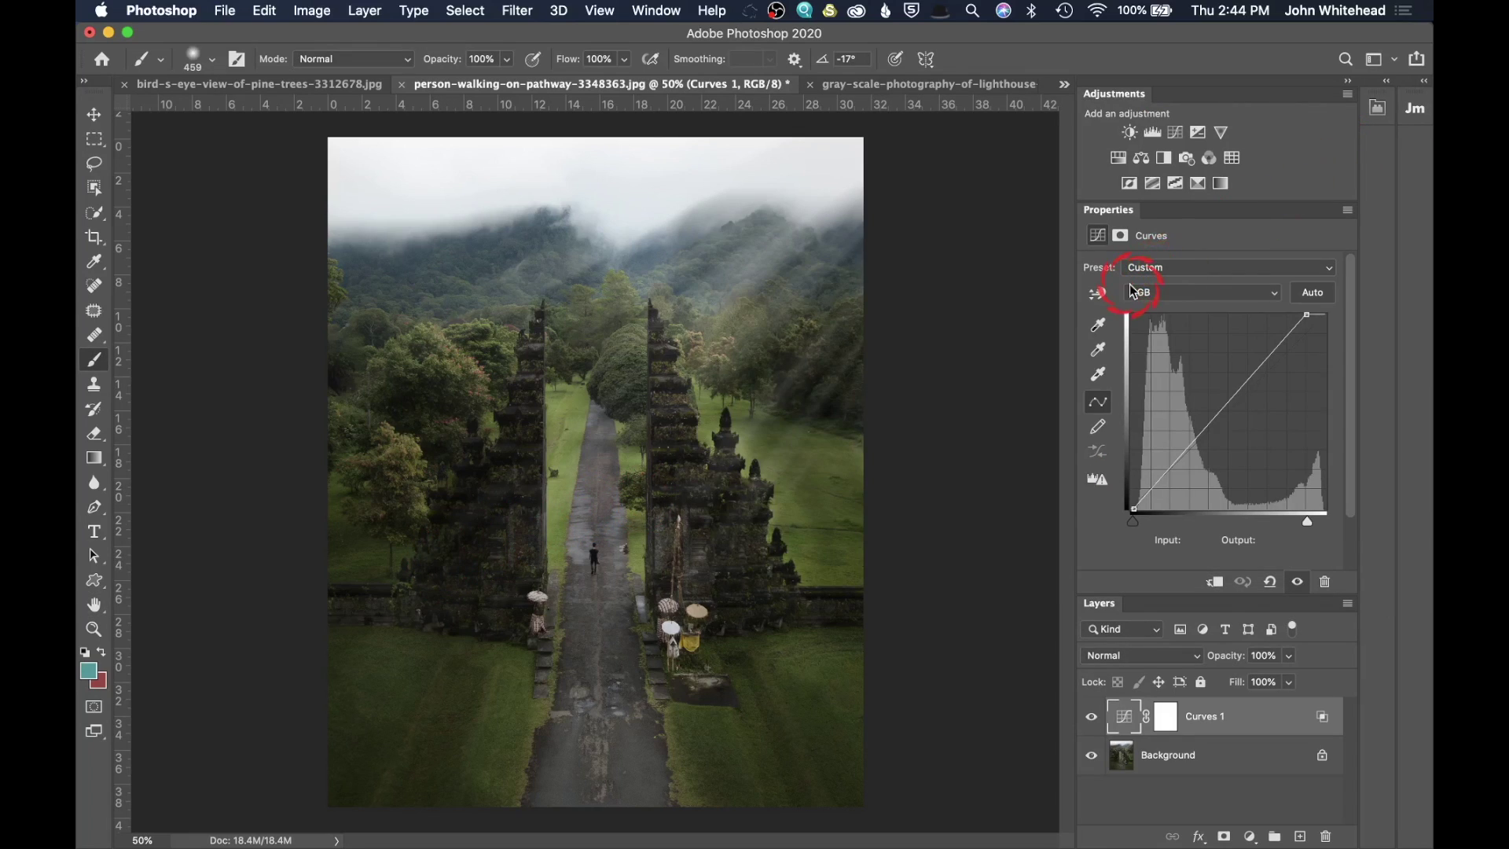
click(1095, 723)
click(1095, 723)
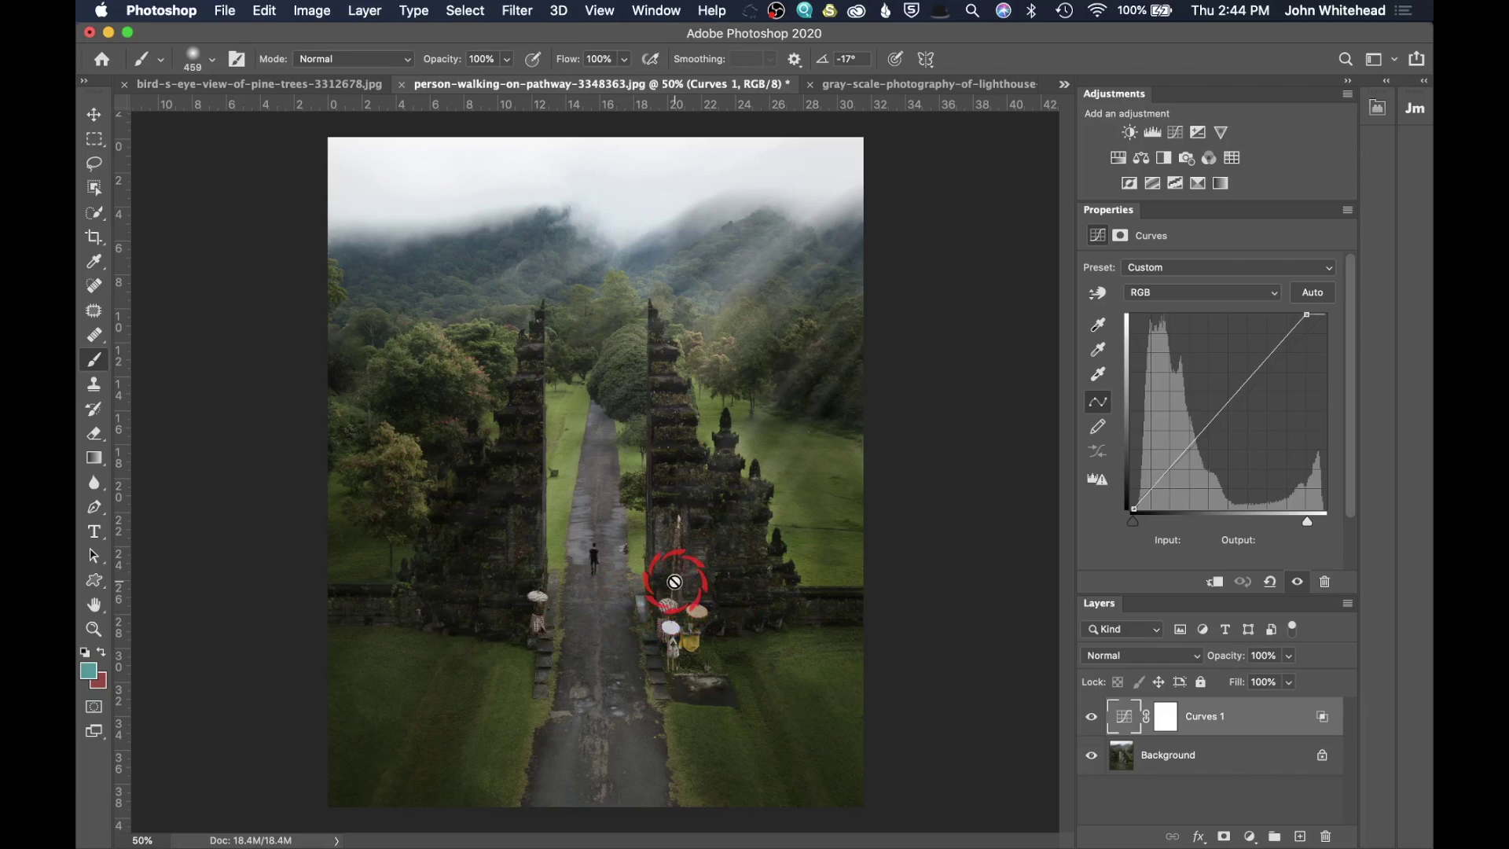
Step: Delete the Curves 1 layer from the pathway photo and switch to the gray-scale lighthouse photo
key(super+z)
drag(1124, 715, 1326, 837)
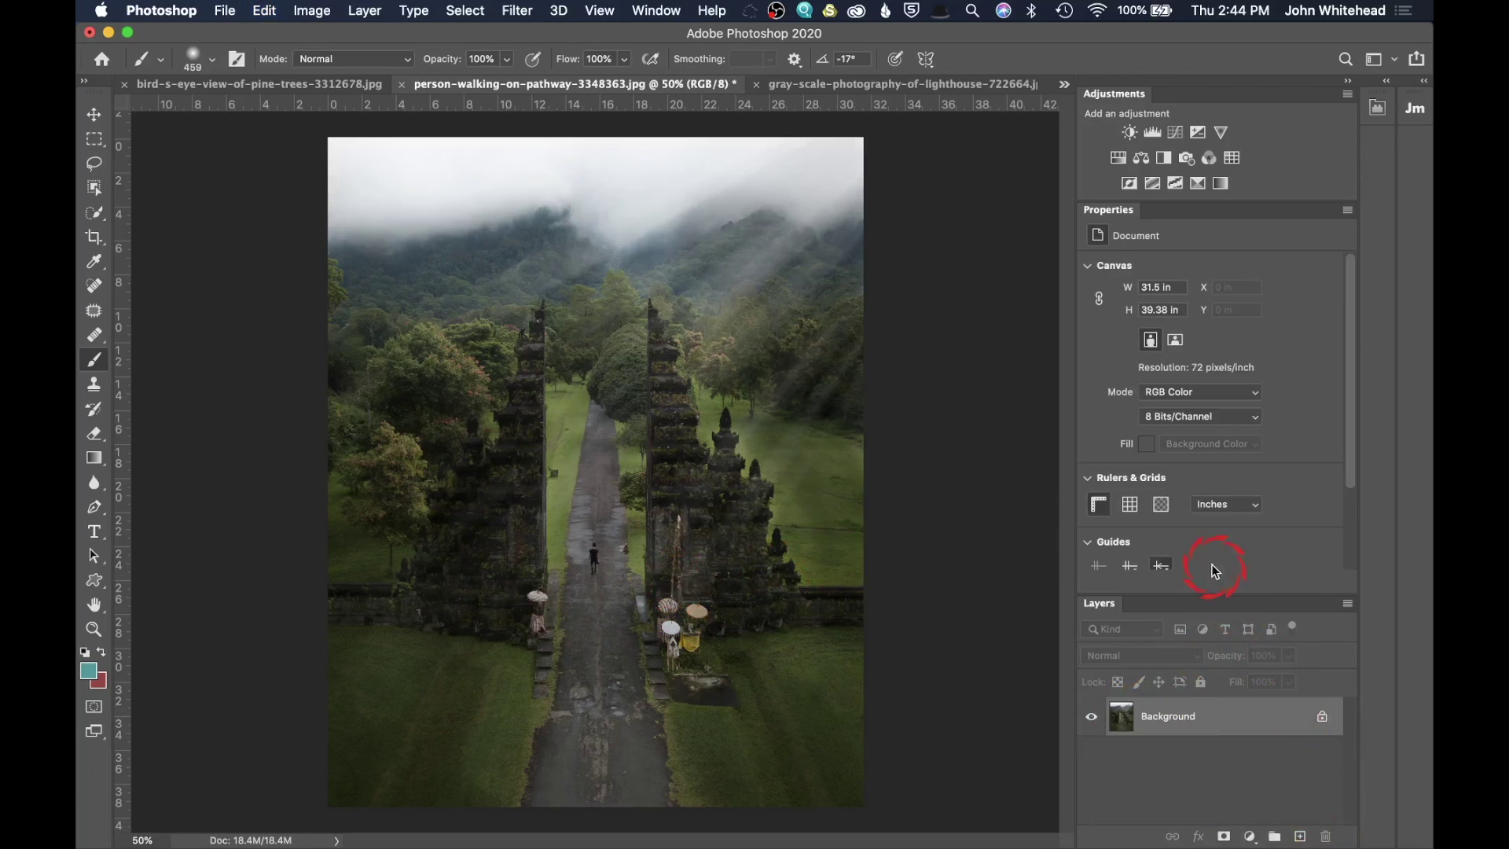
click(262, 85)
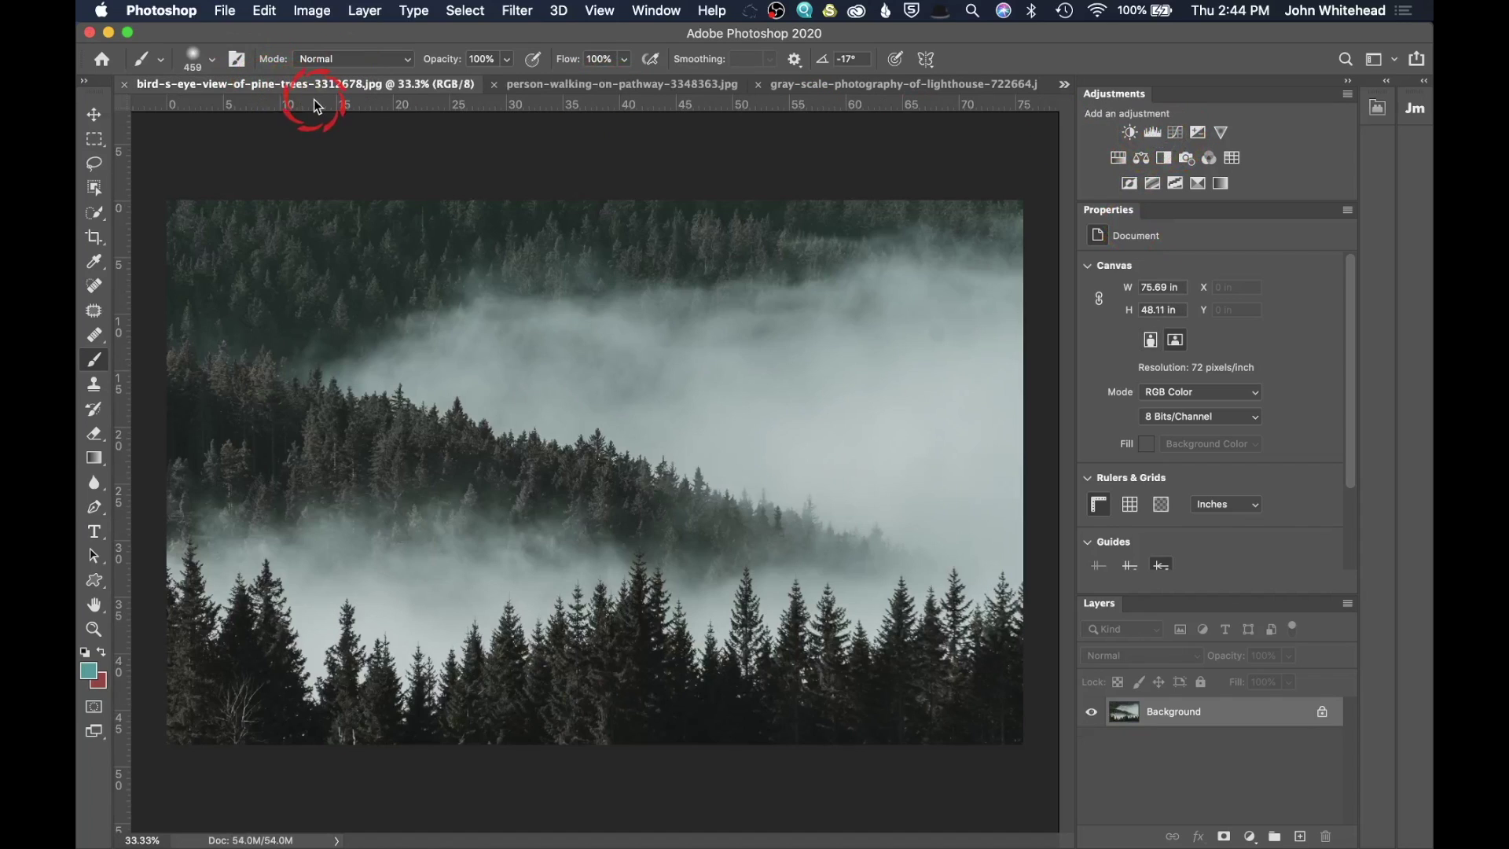
click(843, 83)
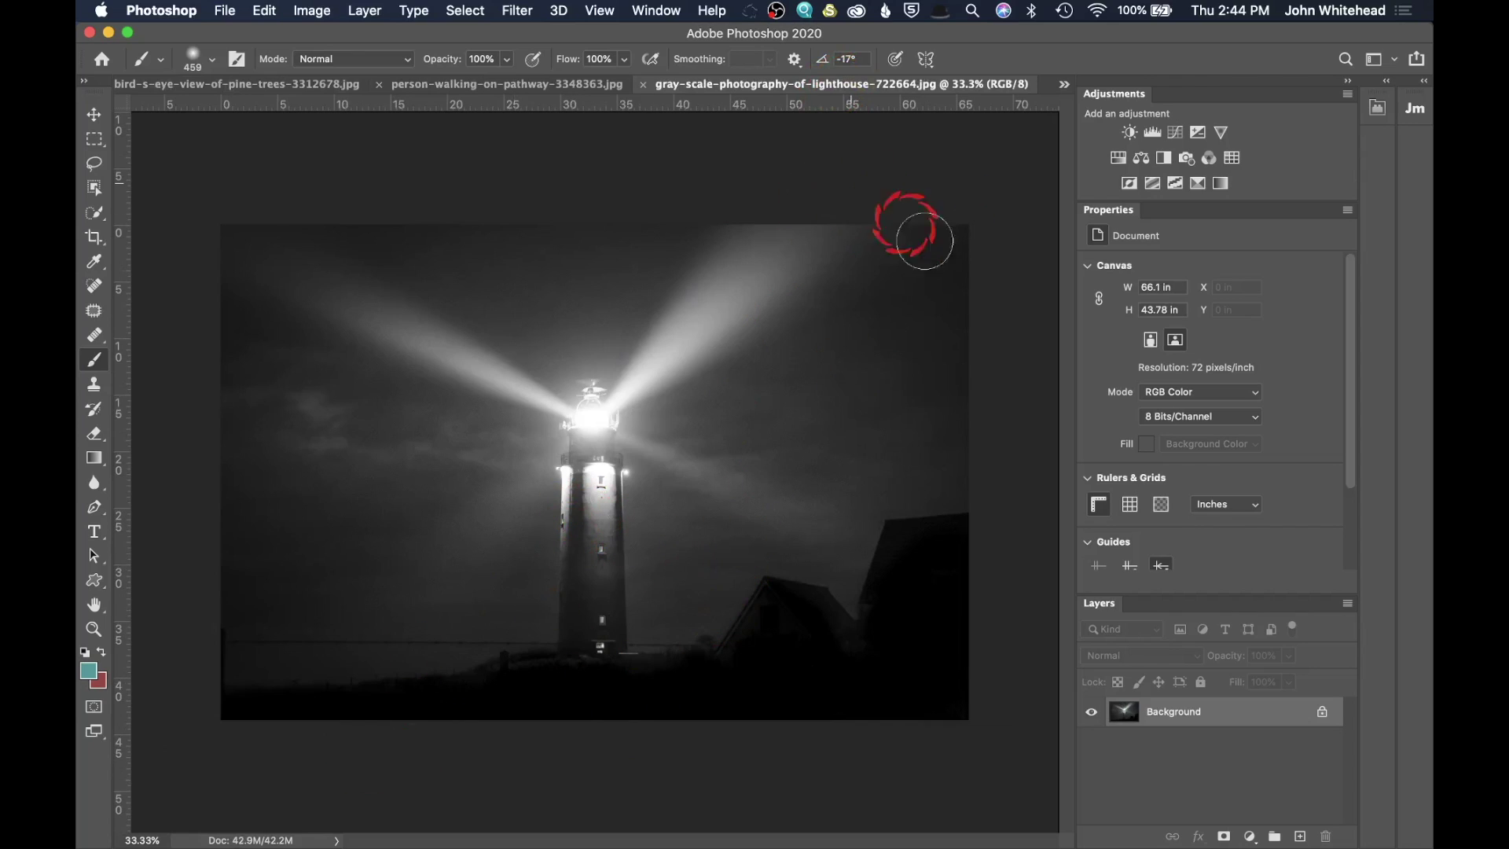
Step: Add a Curves layer to the lighthouse photo, raising the shadows and setting the upper point to input 162, output 181
click(1175, 132)
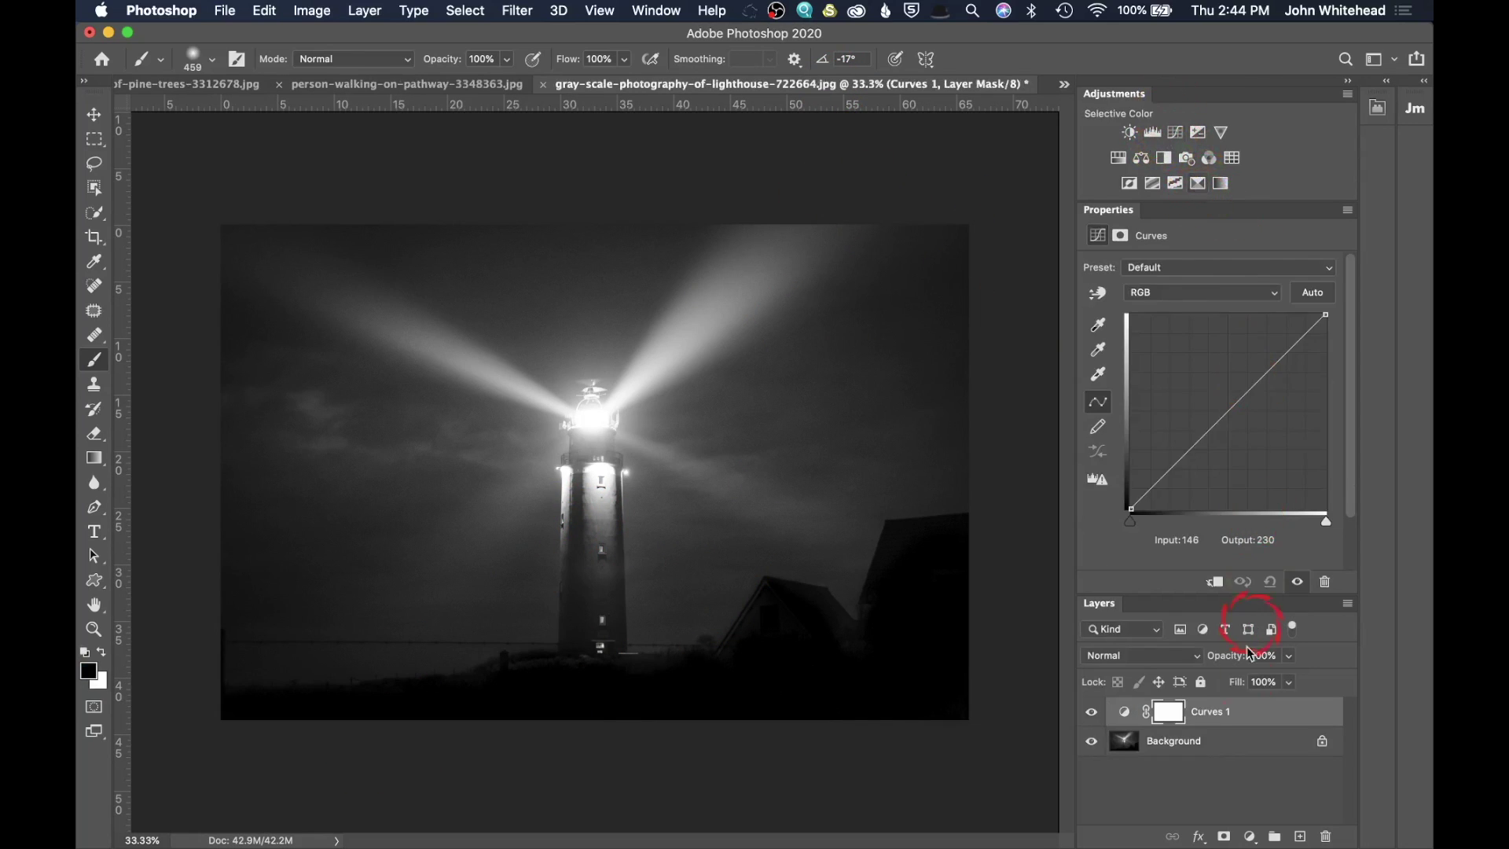
drag(1189, 430, 1182, 438)
drag(1253, 361, 1255, 371)
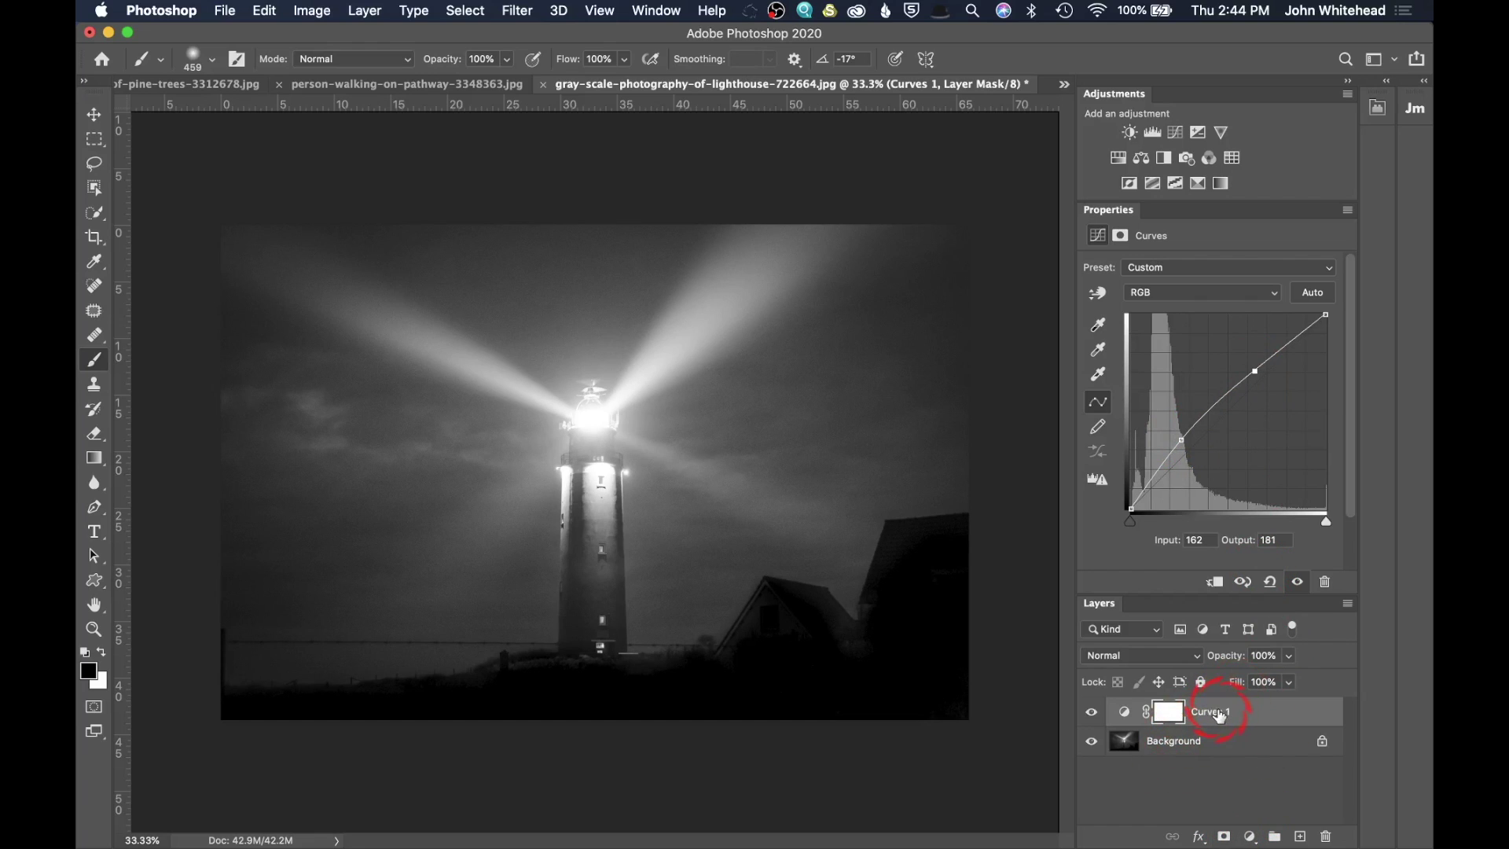
Step: Fill the Curves 1 mask using Apply Image with Merged, RGB, Invert and Multiply at 100%, and check the mask on its own
click(313, 10)
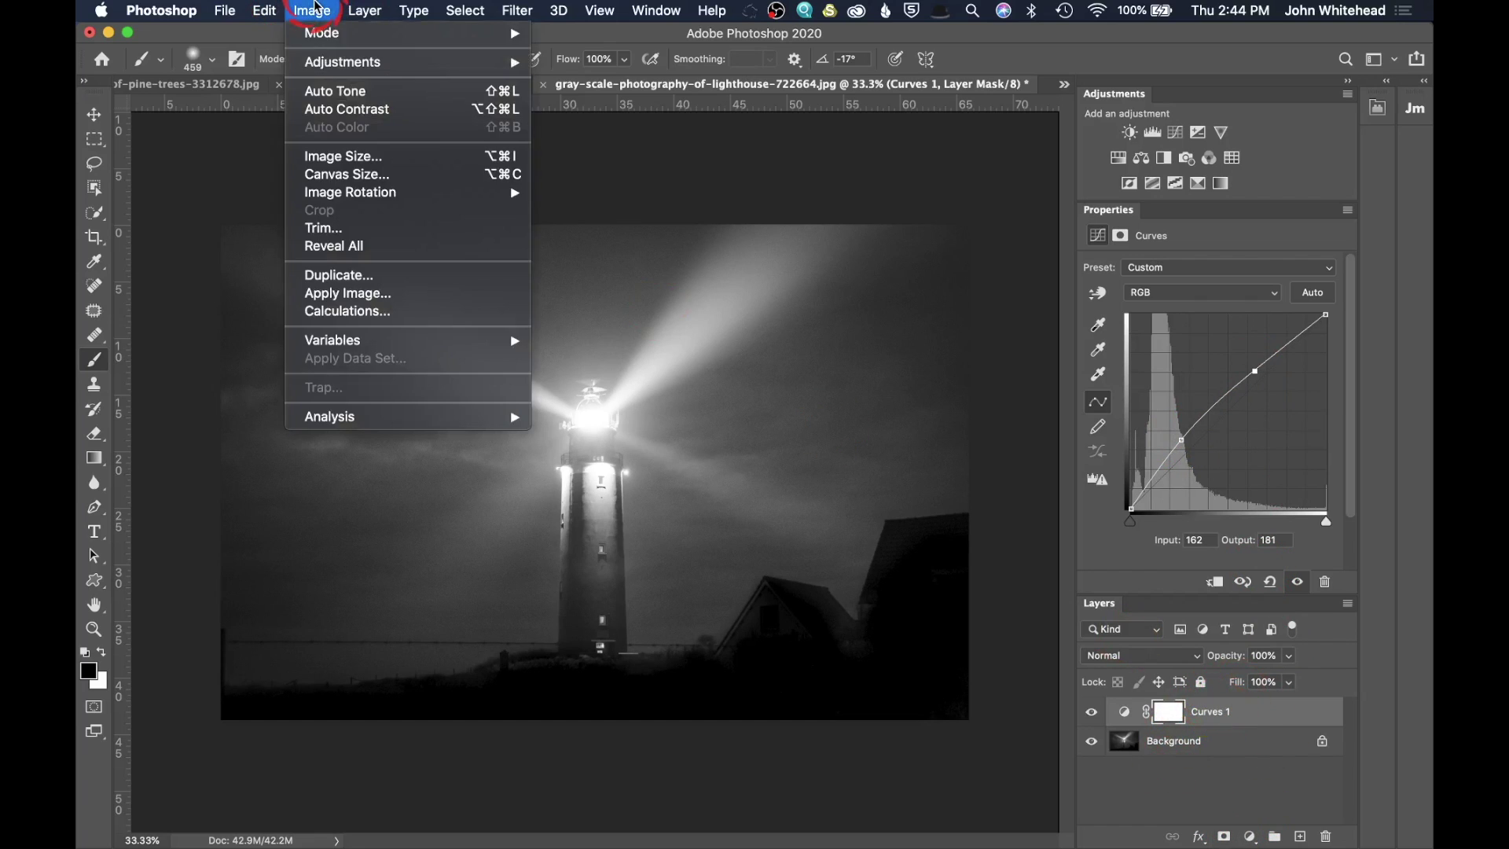
click(332, 302)
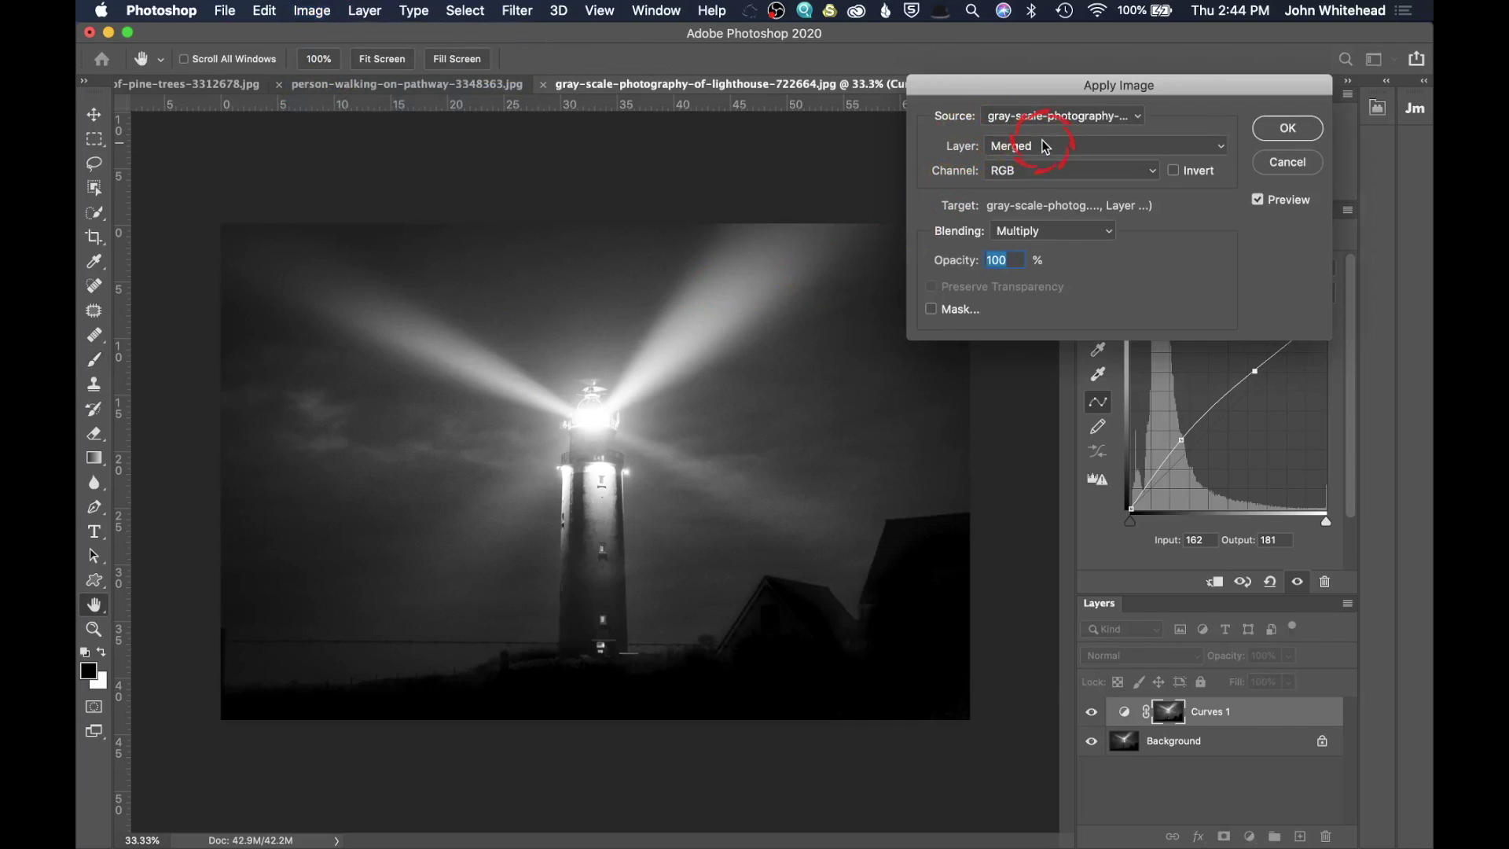
click(1173, 173)
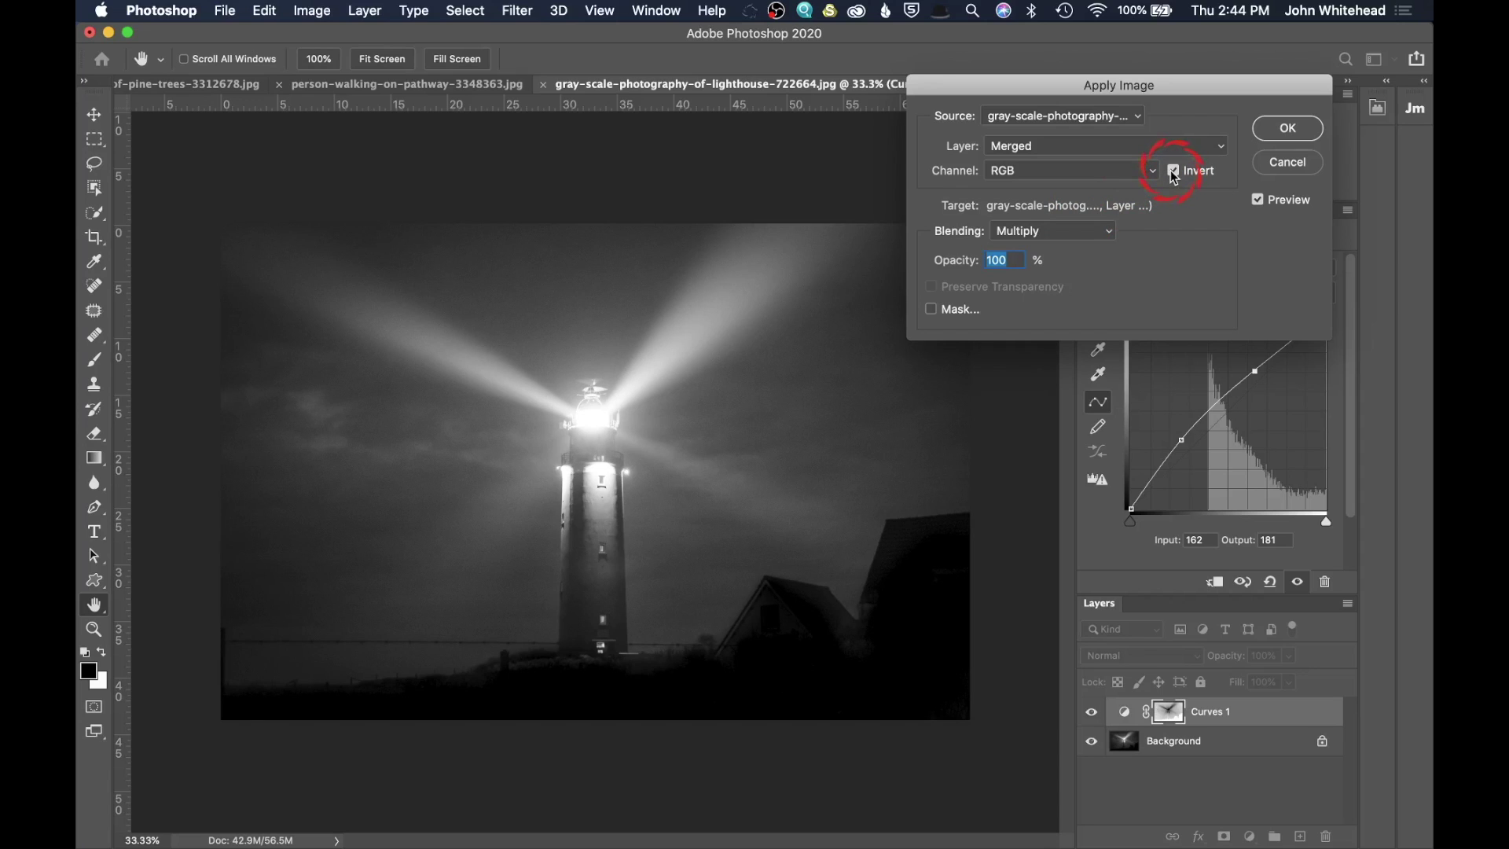
click(1172, 171)
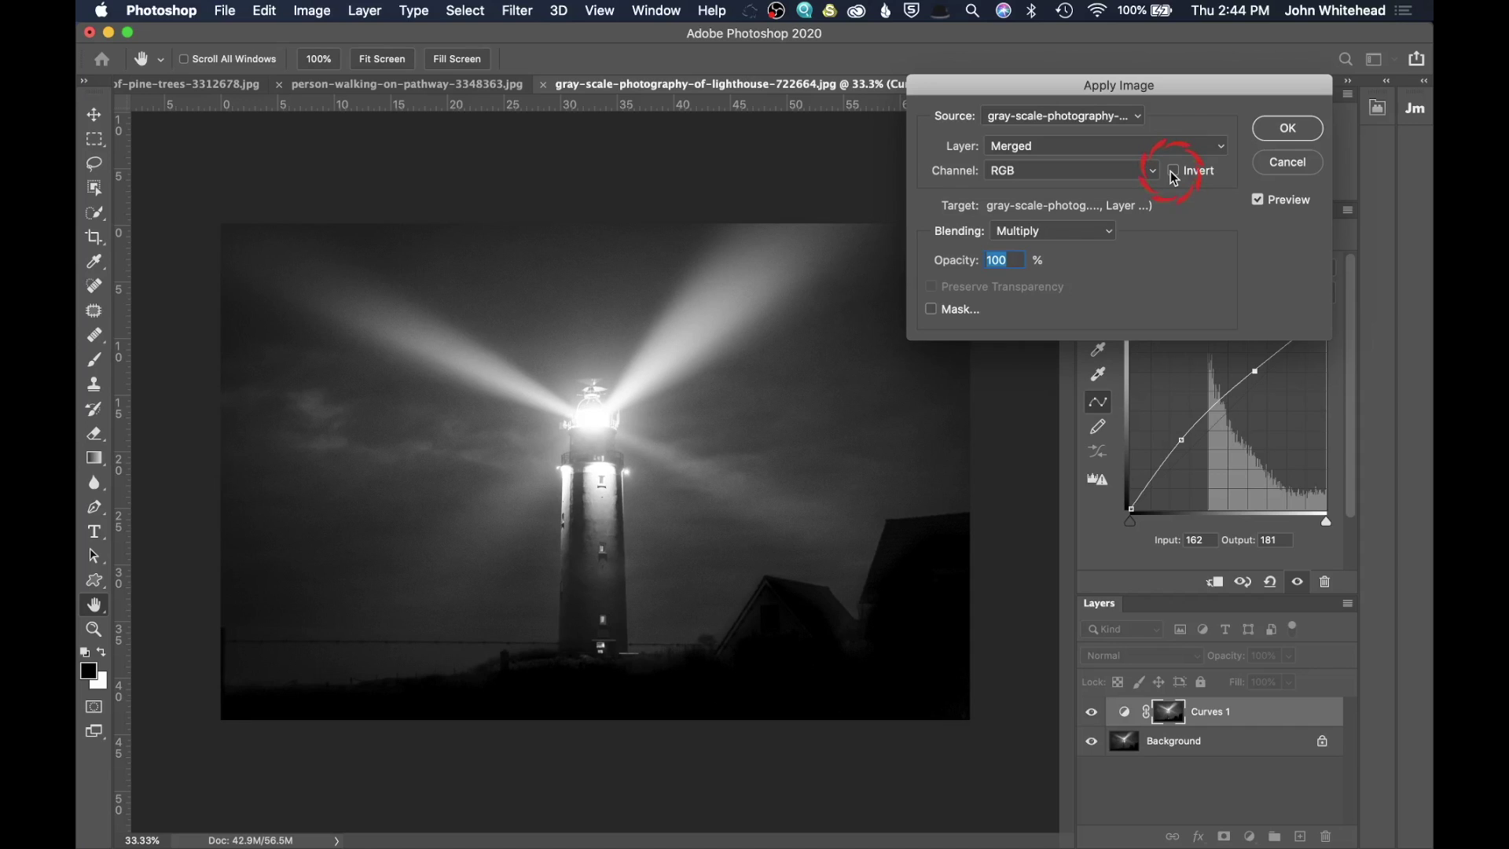
click(1173, 172)
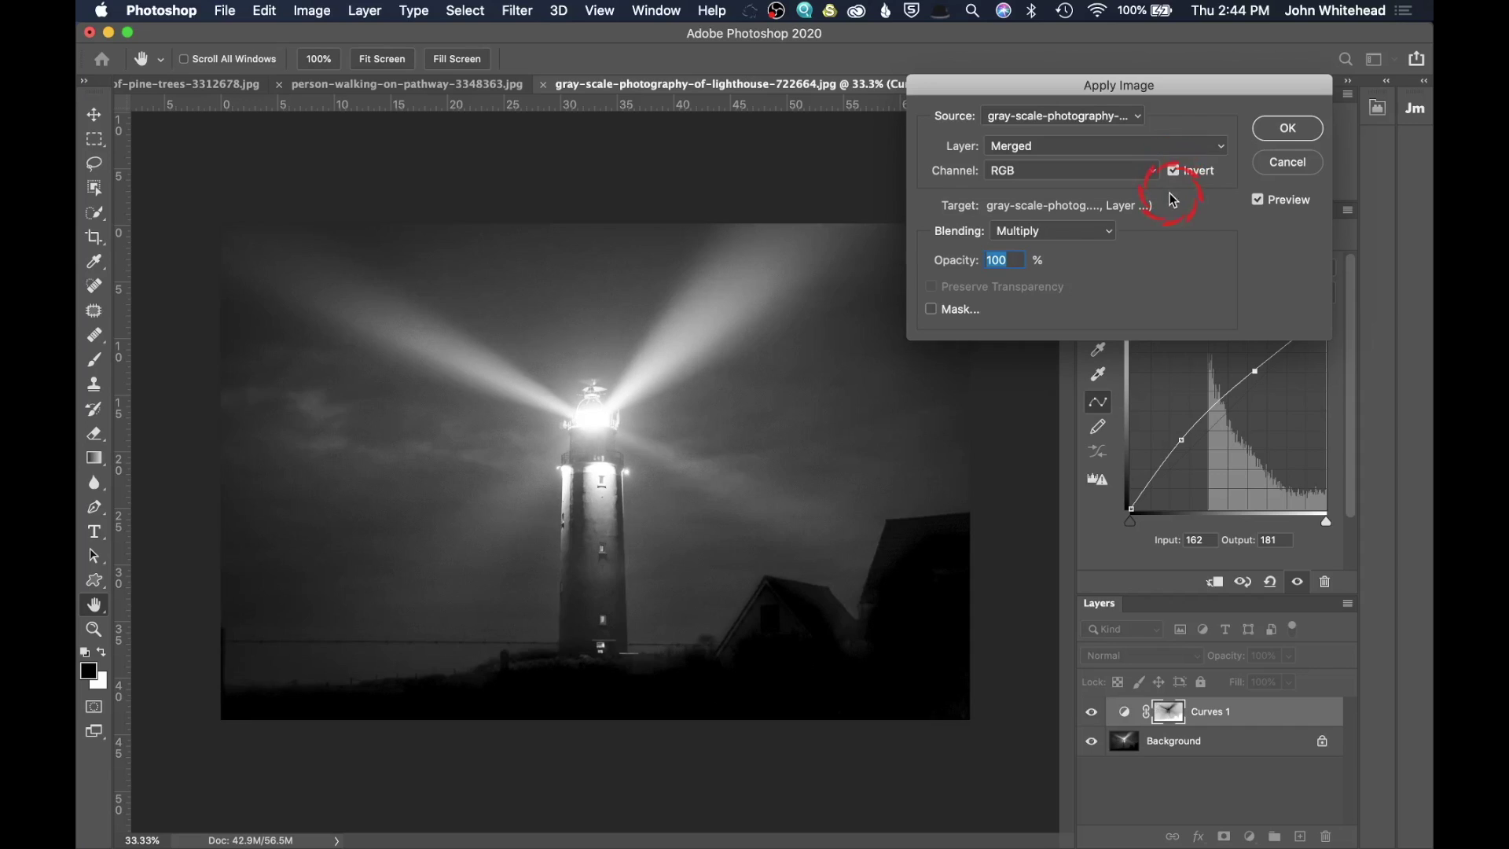
click(1289, 128)
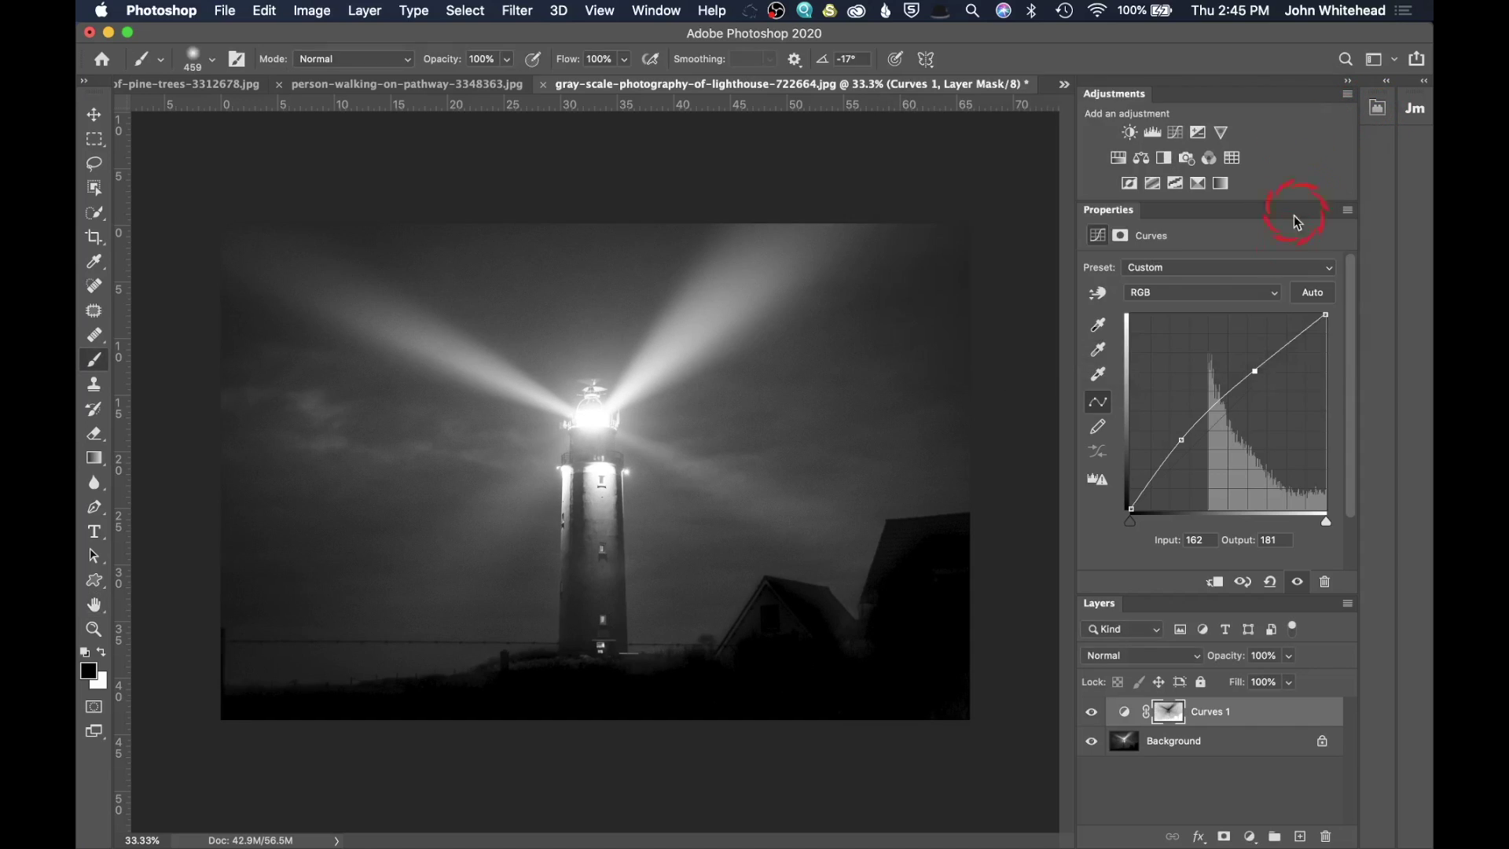
key(b)
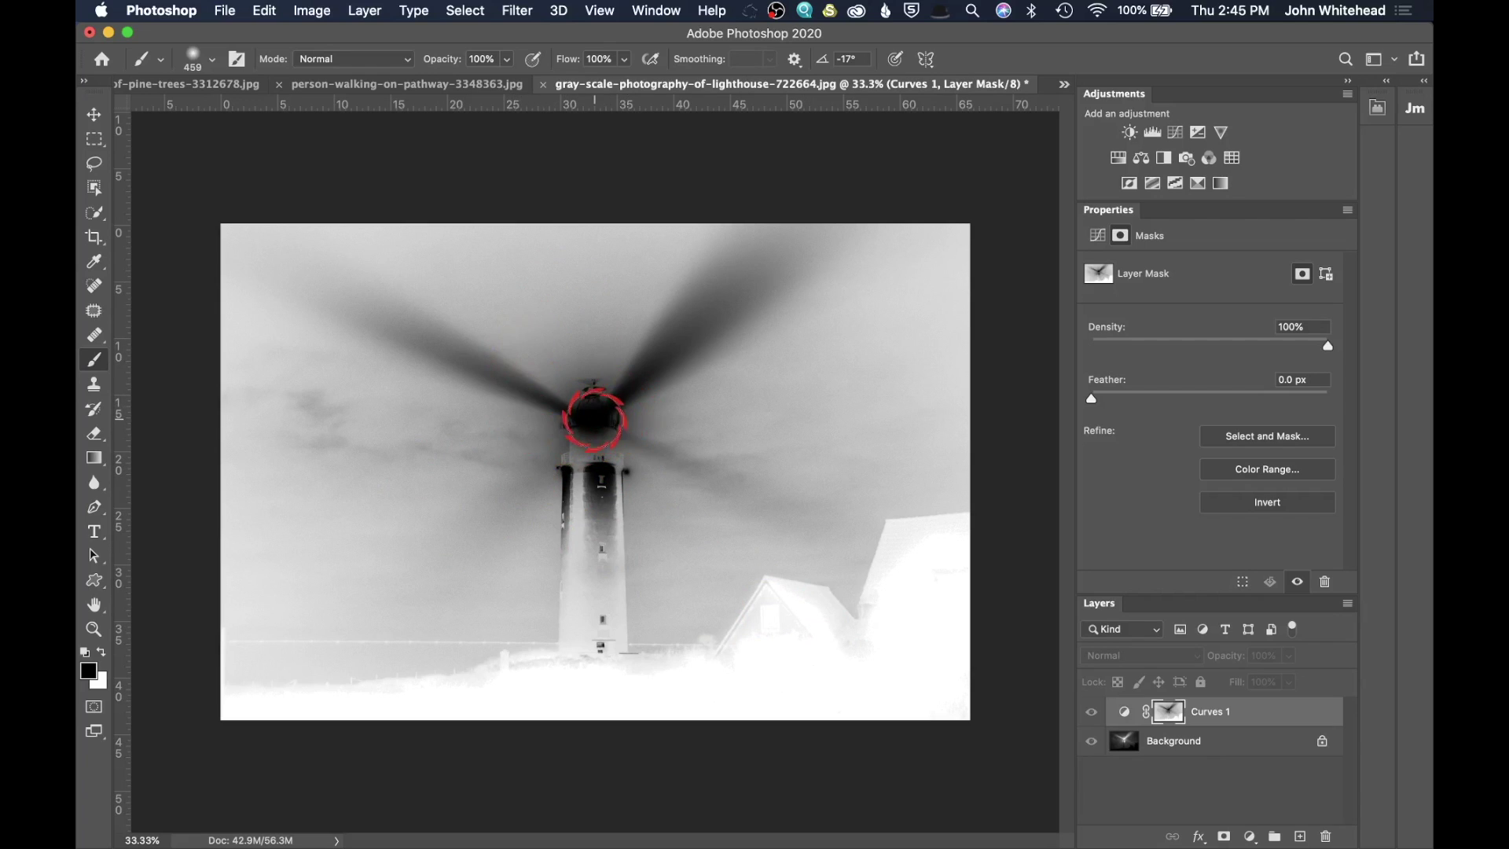
alt+click(1171, 713)
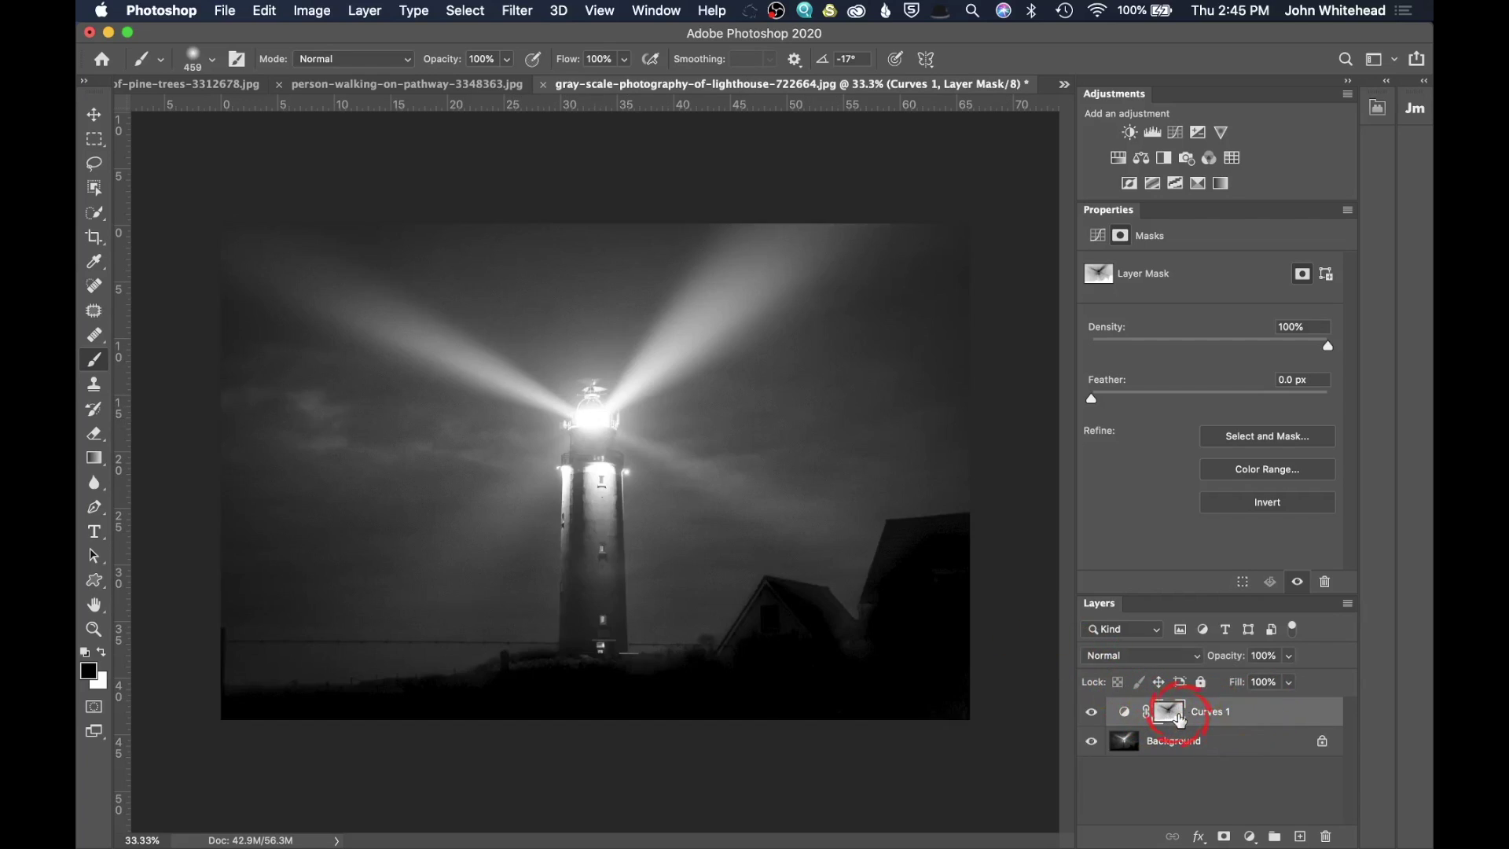
Step: Limit Curves 1 with Blend If, splitting This Layer's black slider to about 26 / 51 and moving its white slider inward
click(1277, 715)
double_click(1276, 715)
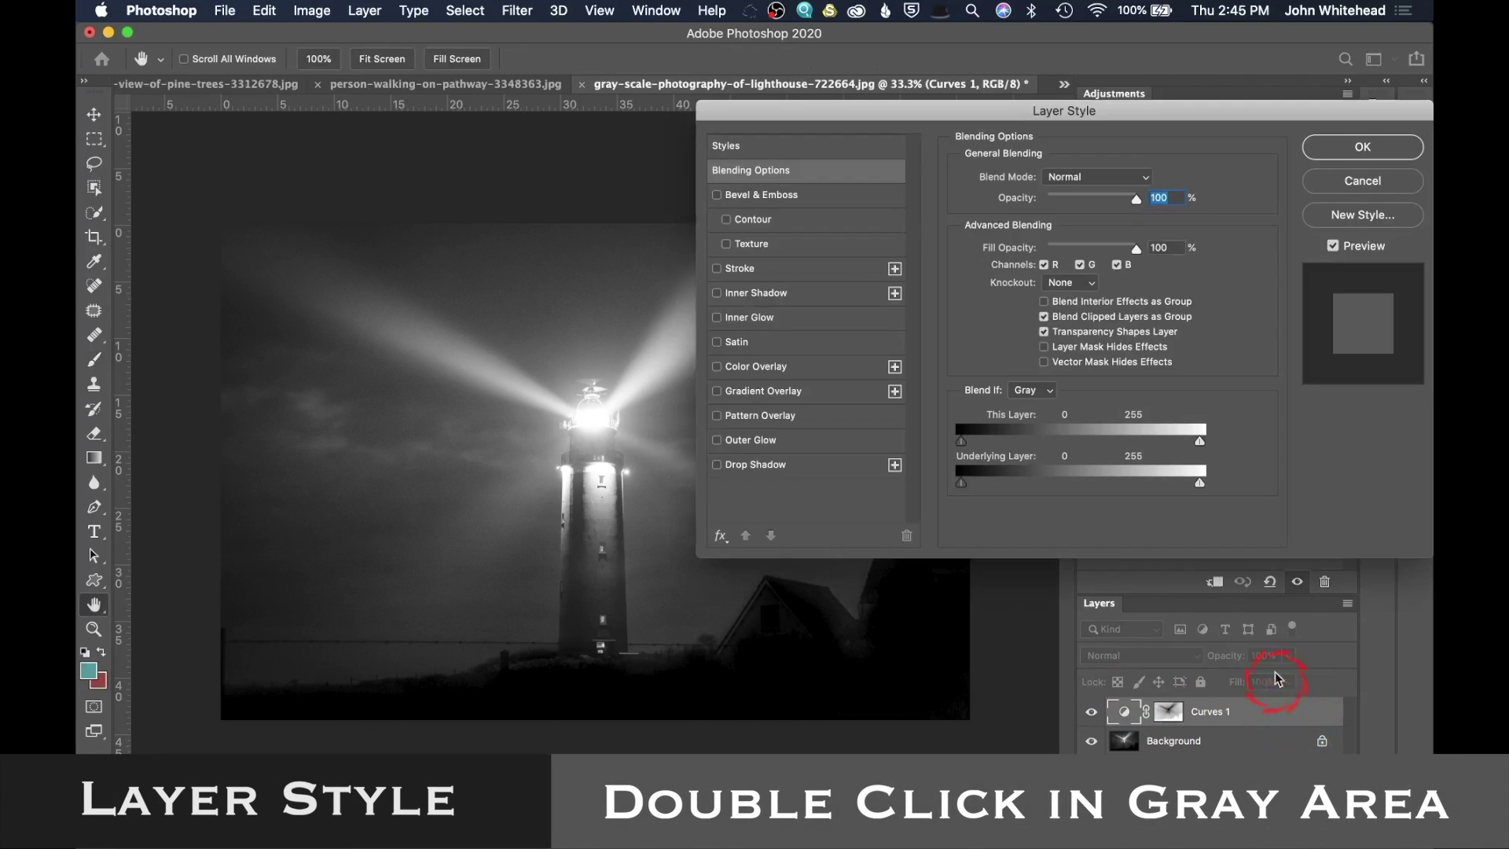
drag(1112, 111, 1184, 32)
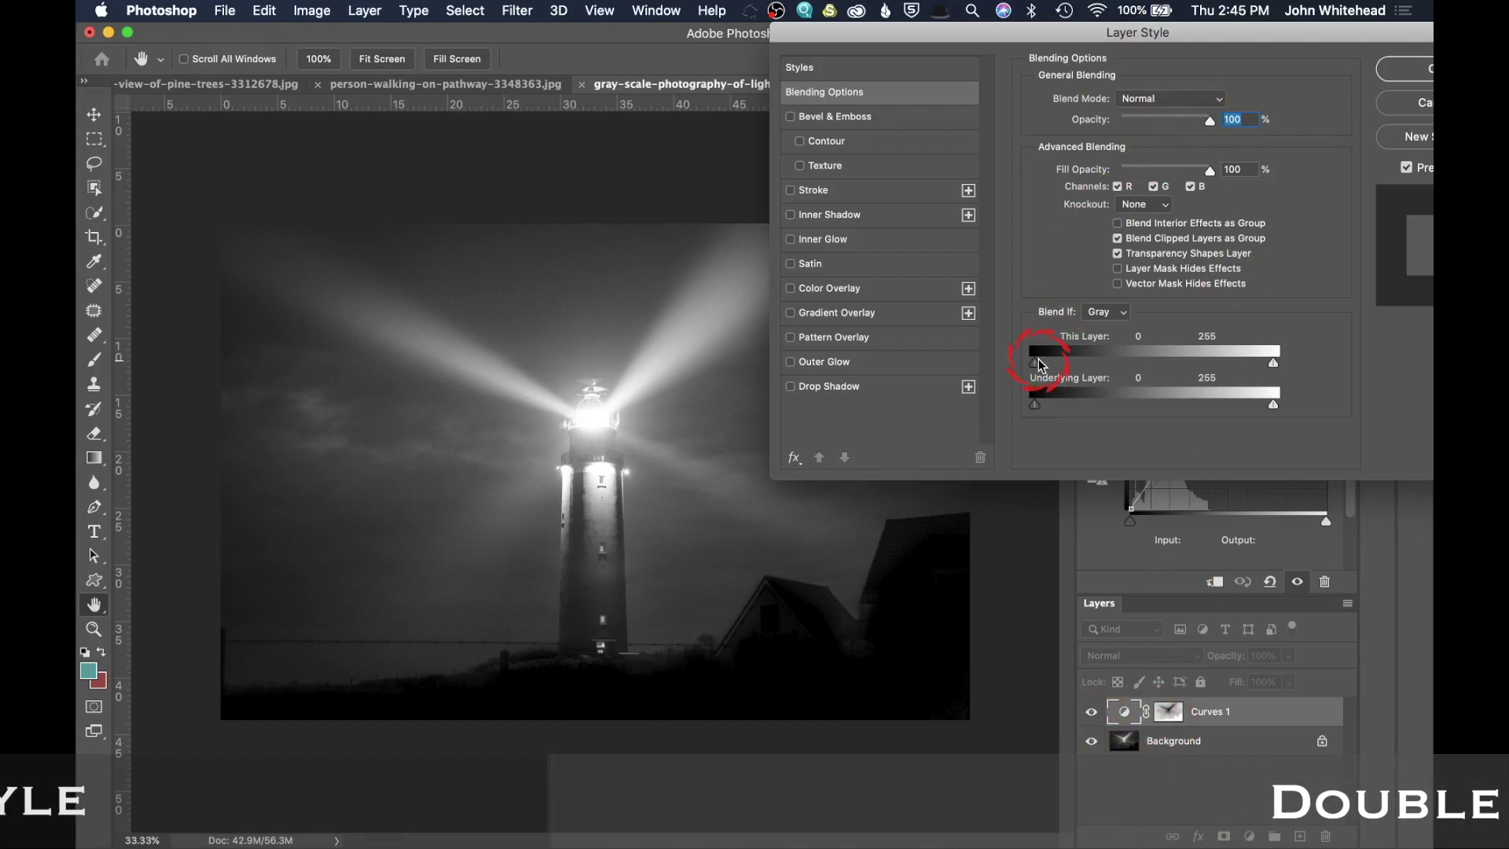
mouse_move(1040, 371)
mouse_down()
mouse_move(1085, 364)
mouse_move(1051, 365)
mouse_up()
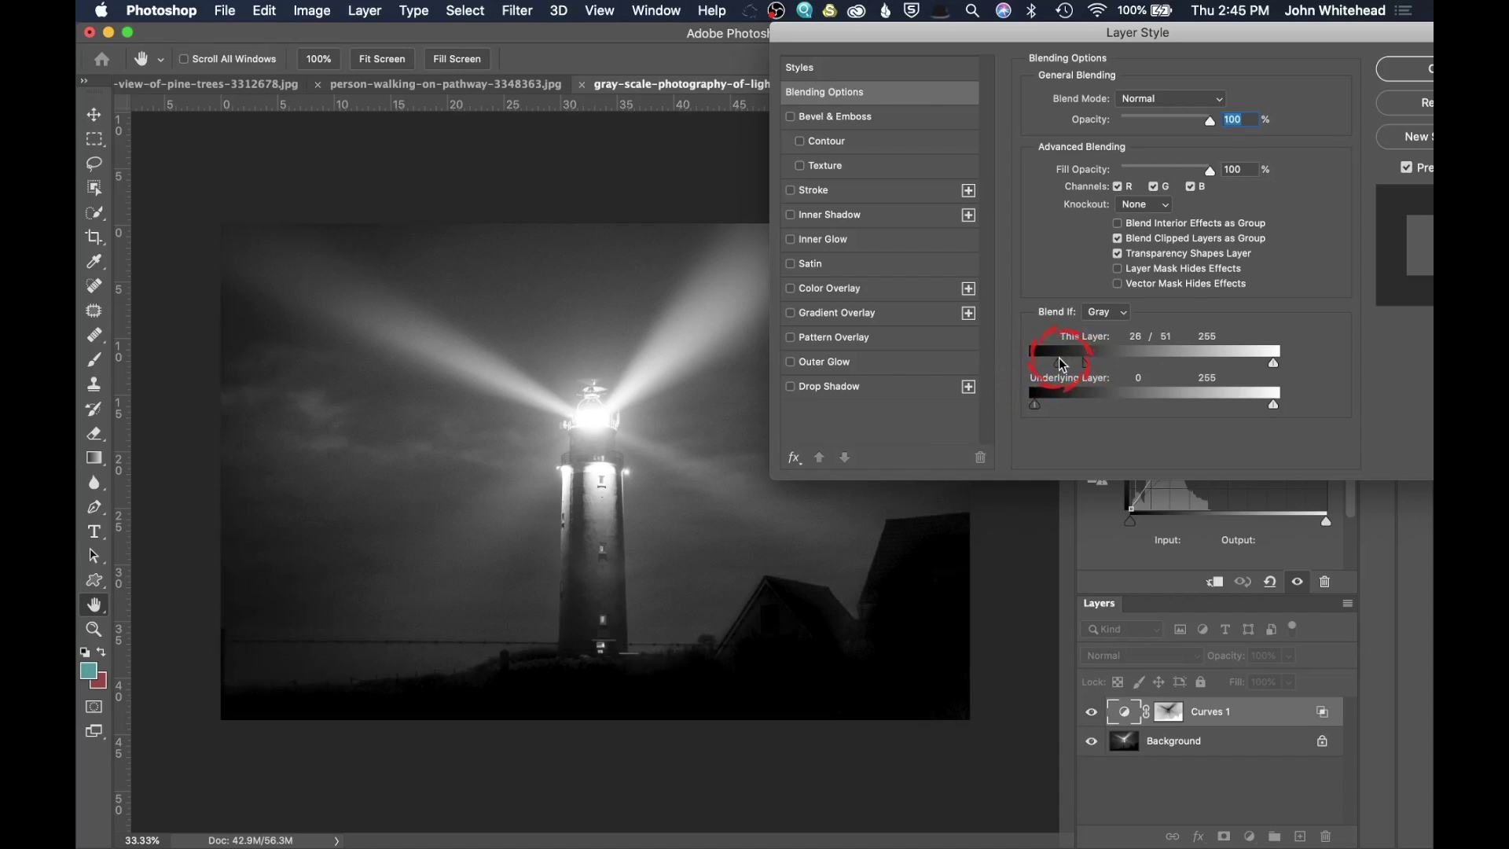
drag(1088, 368, 1084, 366)
drag(1273, 363, 1230, 377)
click(1415, 87)
Step: Lower the Curves 1 layer's opacity to 85% and compare the lighthouse photo with and without the adjustment
click(1093, 713)
click(1091, 712)
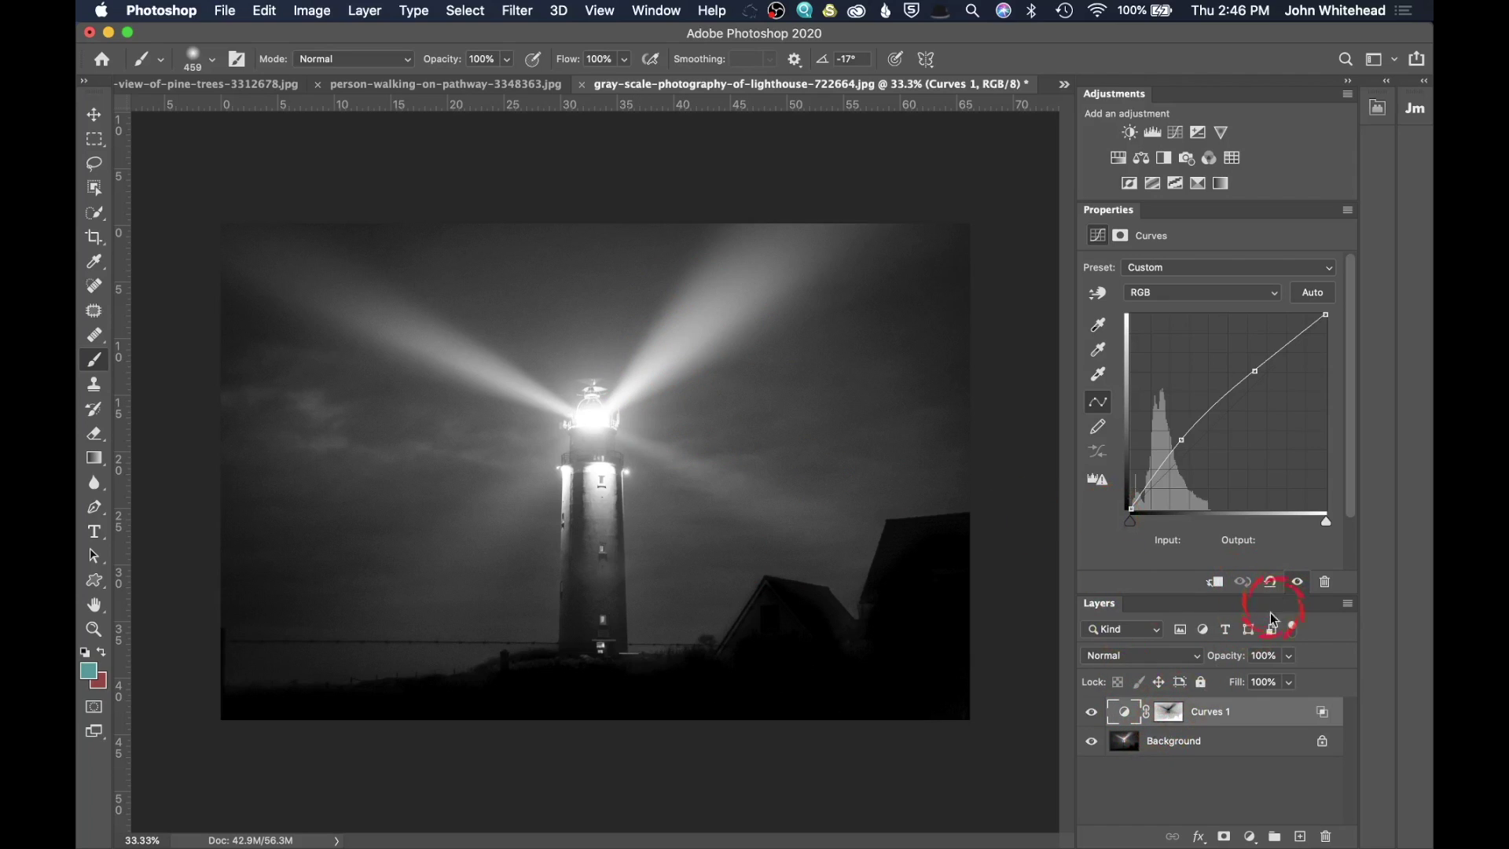
click(1289, 657)
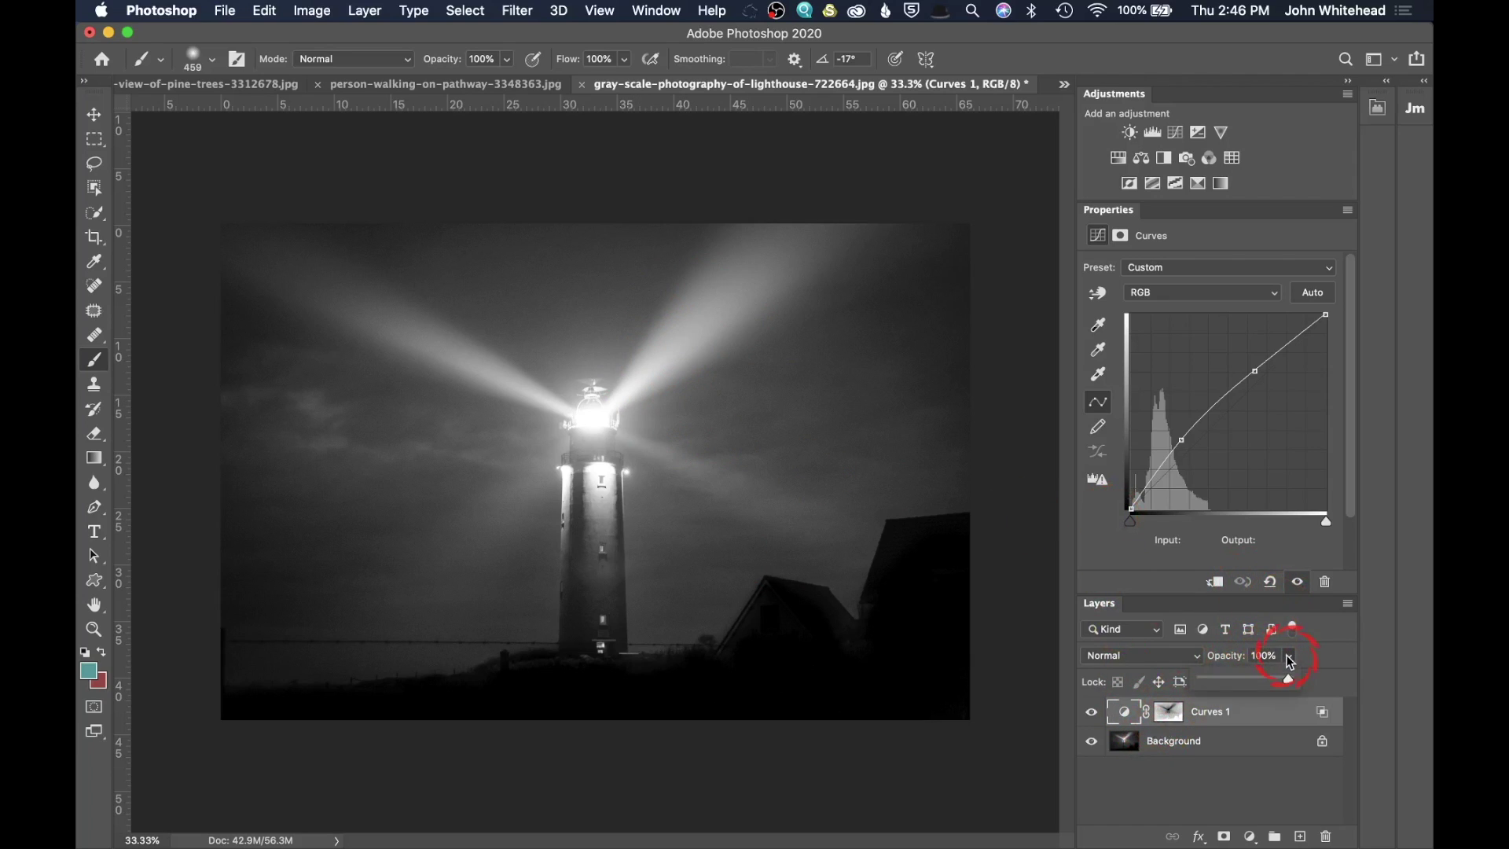
drag(1246, 684, 1239, 686)
drag(1289, 678, 1280, 681)
click(1092, 712)
click(1092, 713)
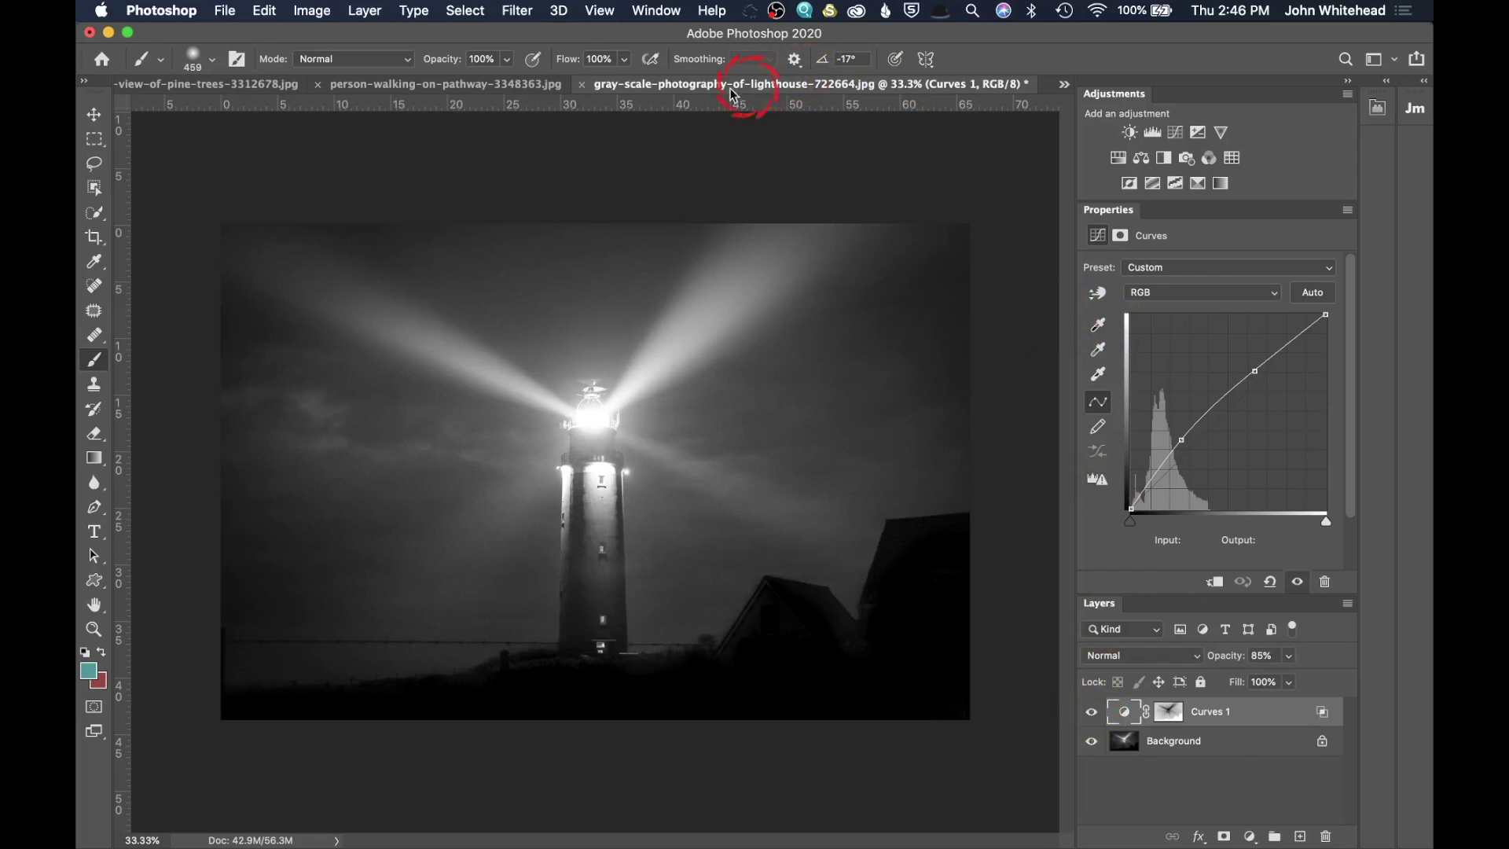
Step: Add a Curves layer to the pine trees photo, with the white point at input 231 and the black point at input 0
click(421, 84)
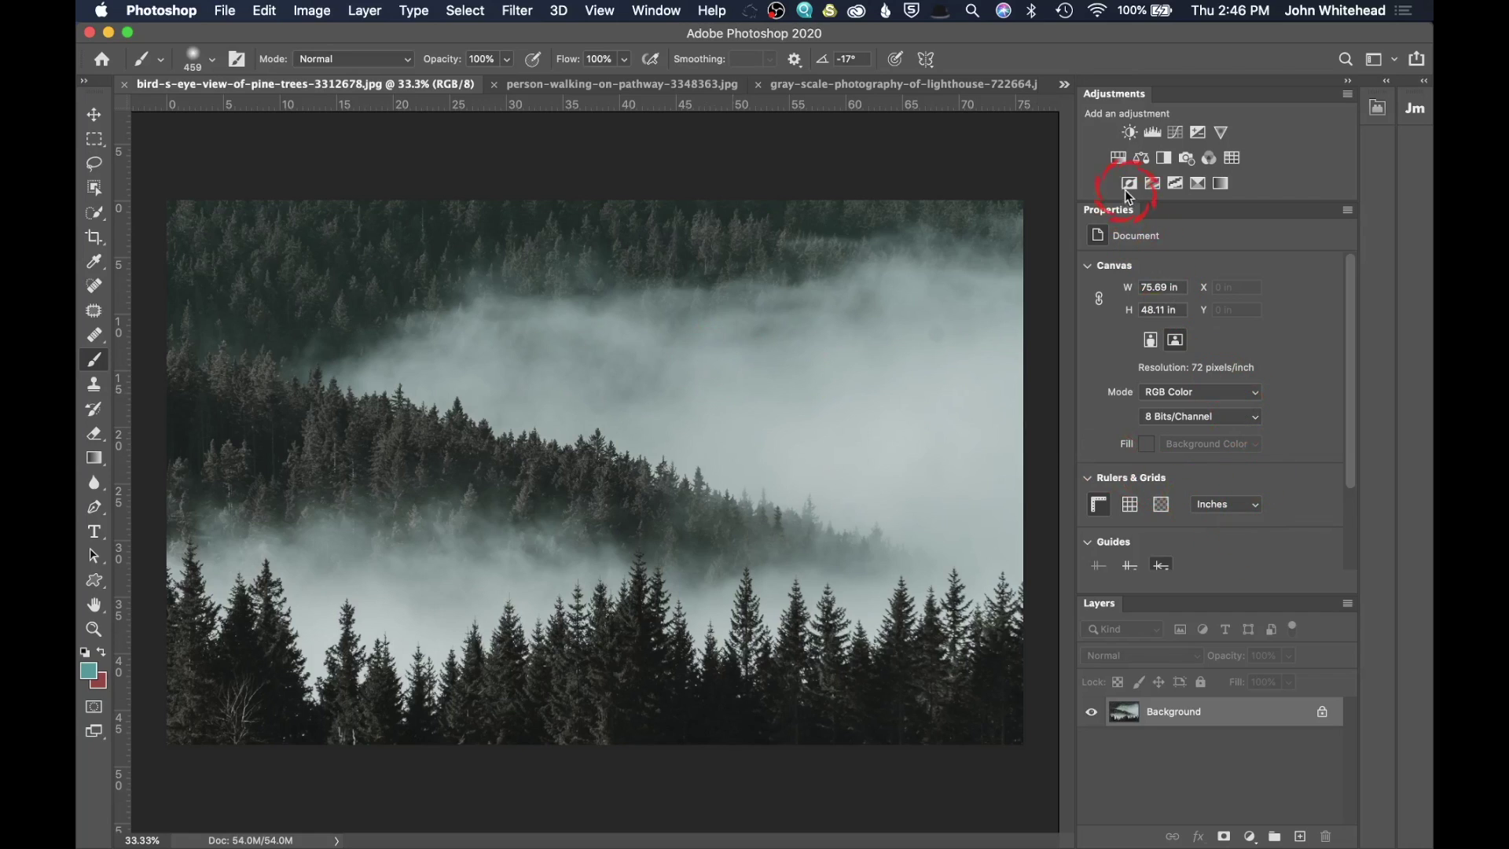
click(1181, 136)
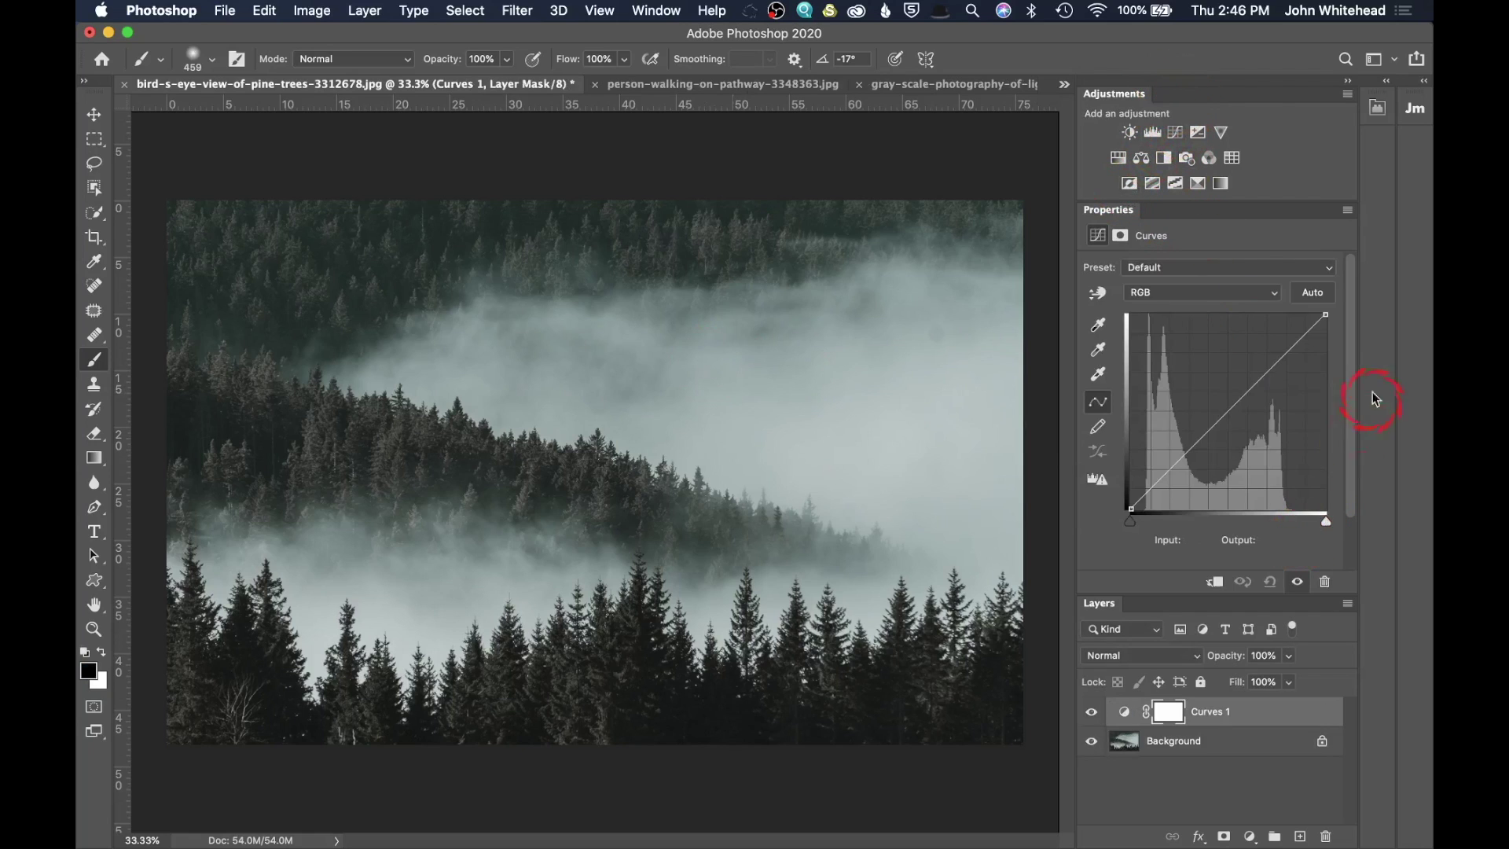
drag(1324, 315, 1308, 314)
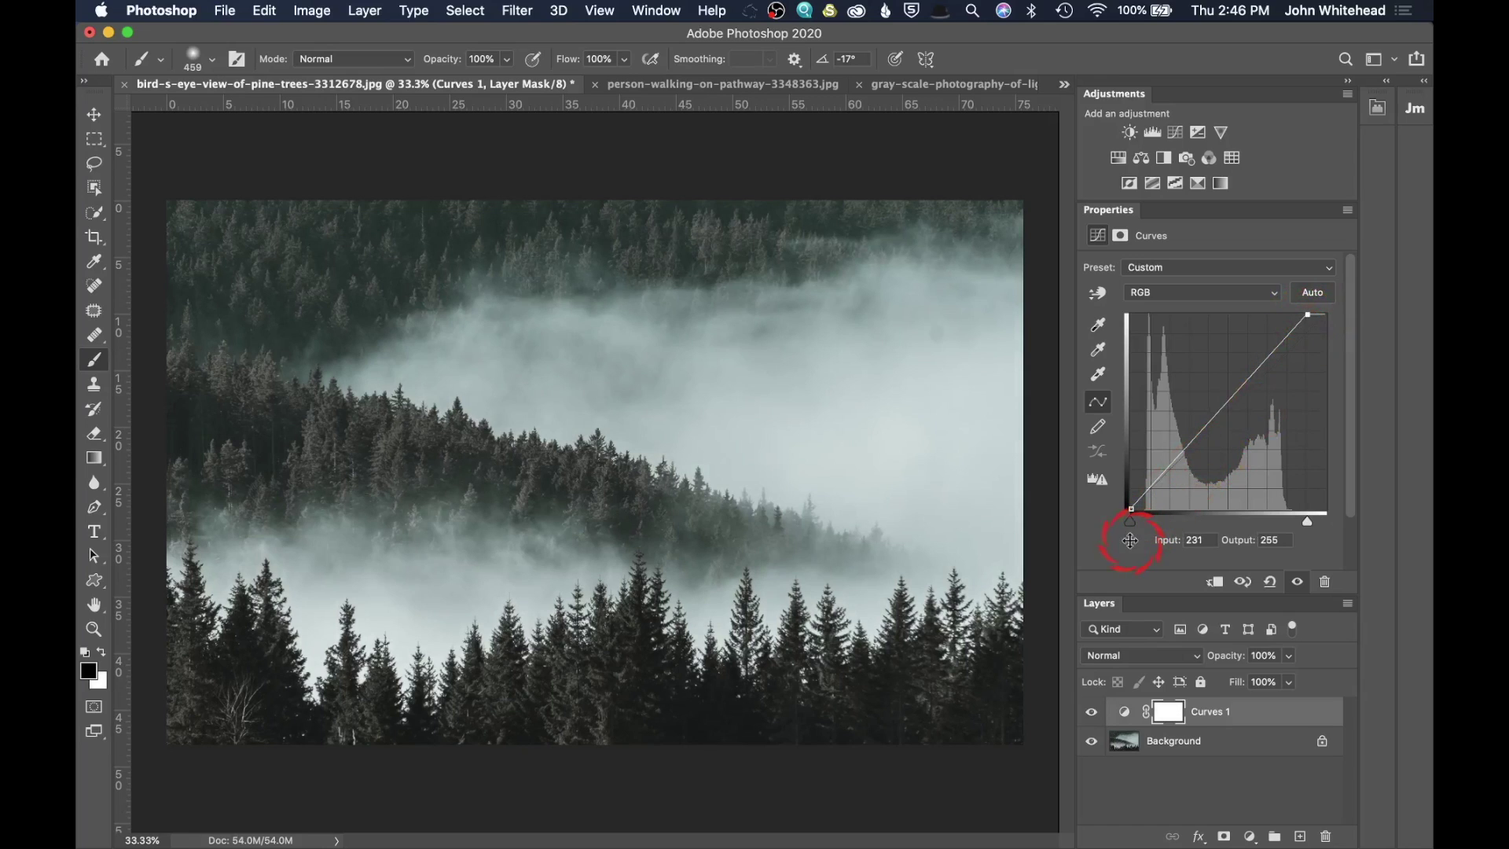
drag(1129, 527, 1135, 532)
drag(1132, 523, 1129, 524)
Step: Fill the Curves 1 mask using Apply Image with Merged, non-inverted RGB and Multiply at 100%, and compare before and after
click(313, 9)
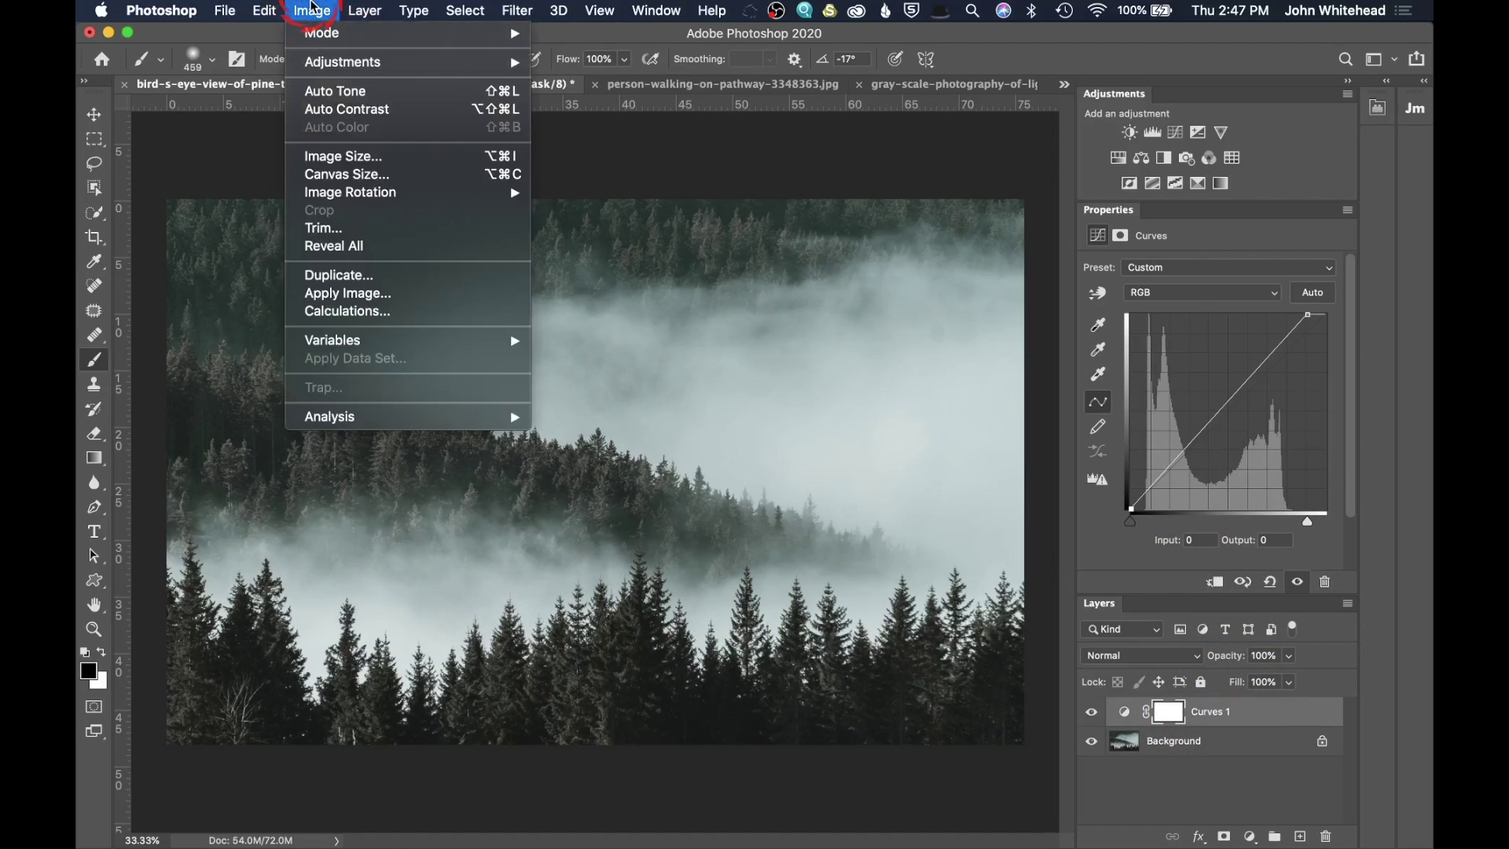
click(348, 292)
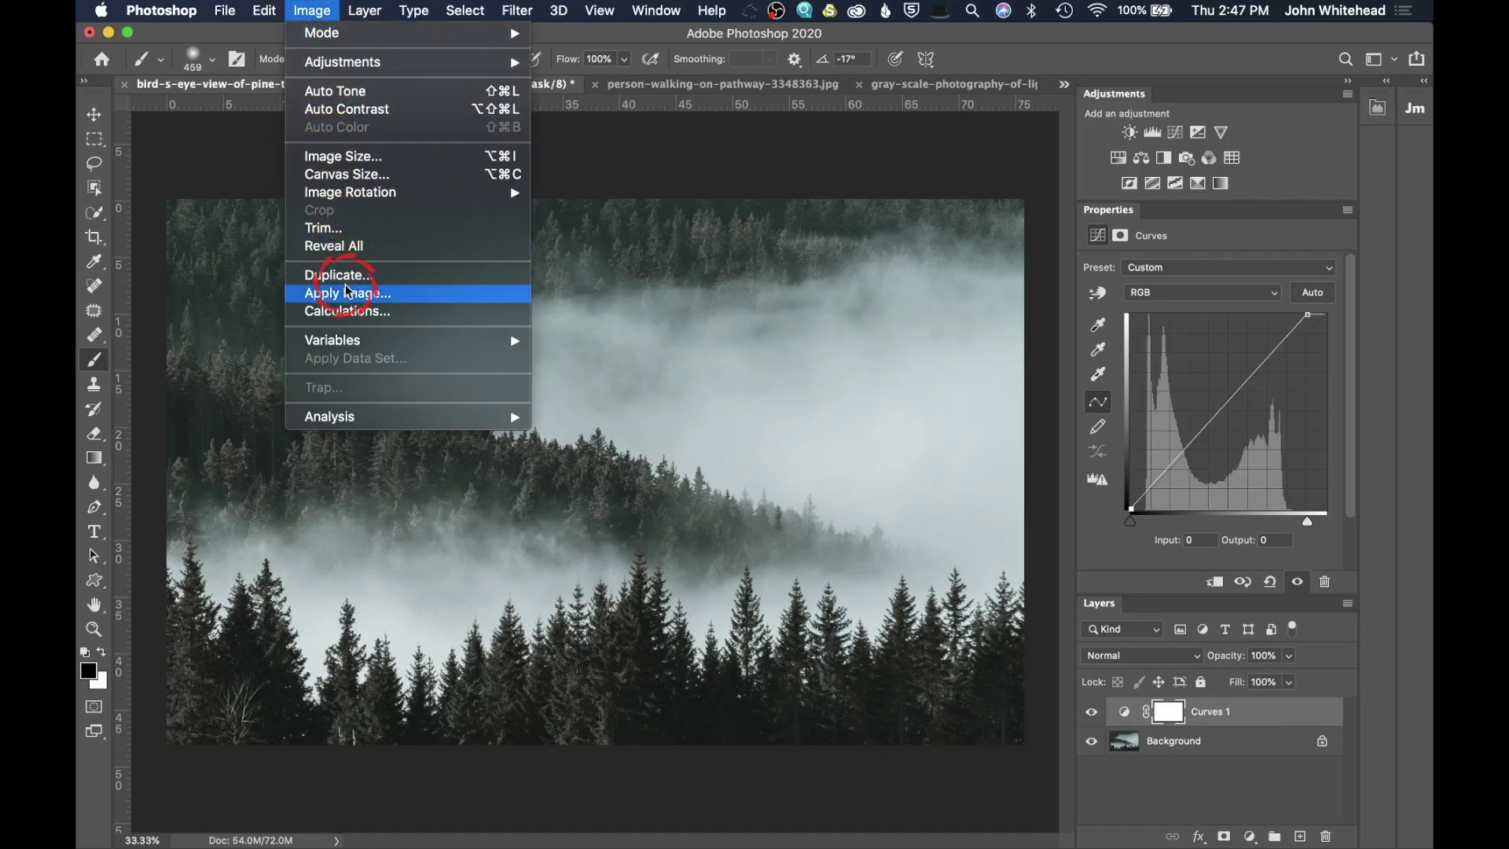
click(1032, 155)
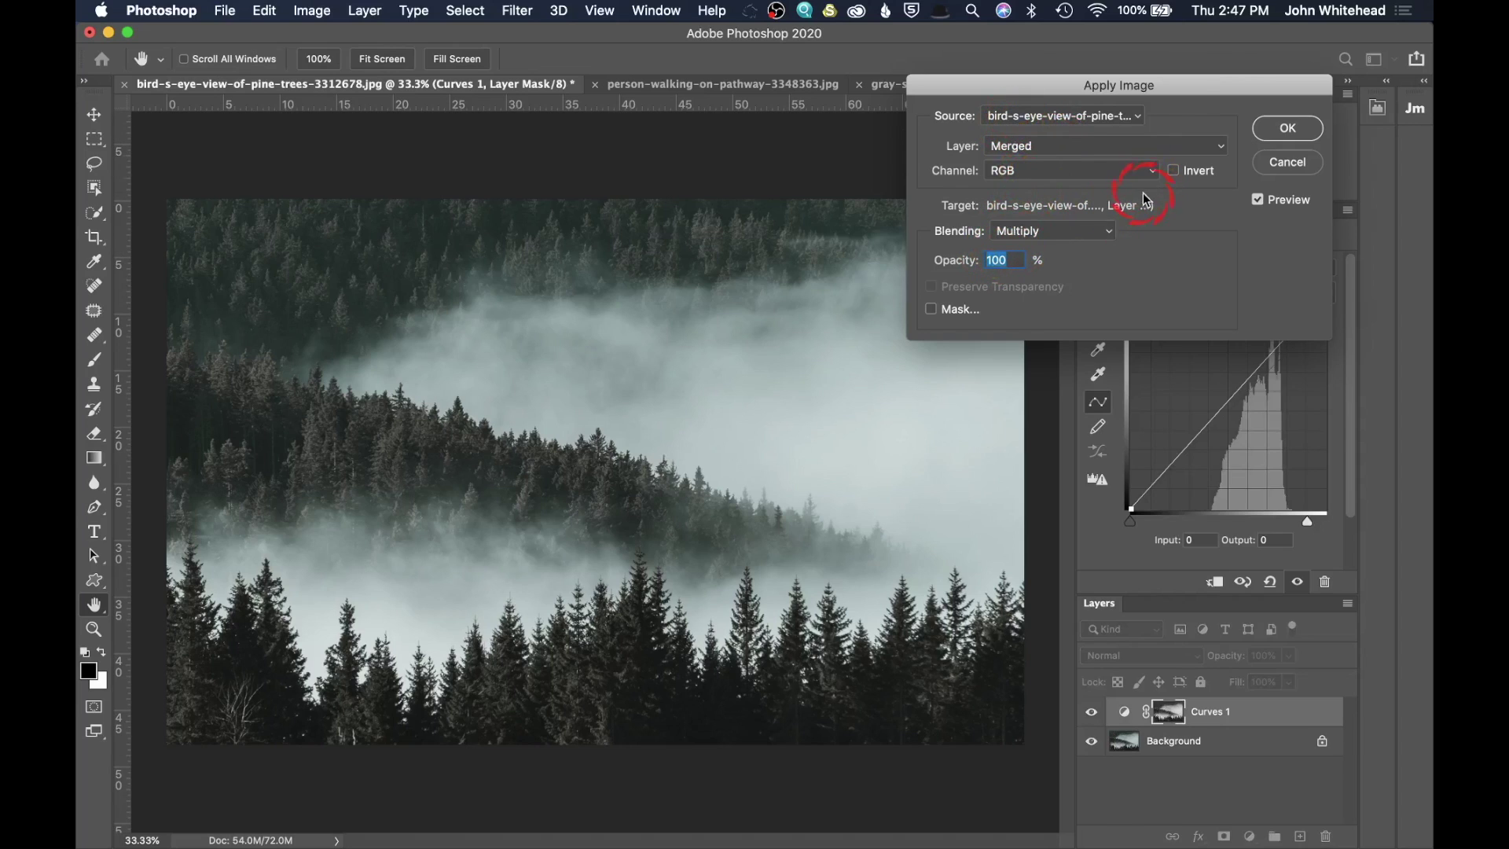
click(1174, 171)
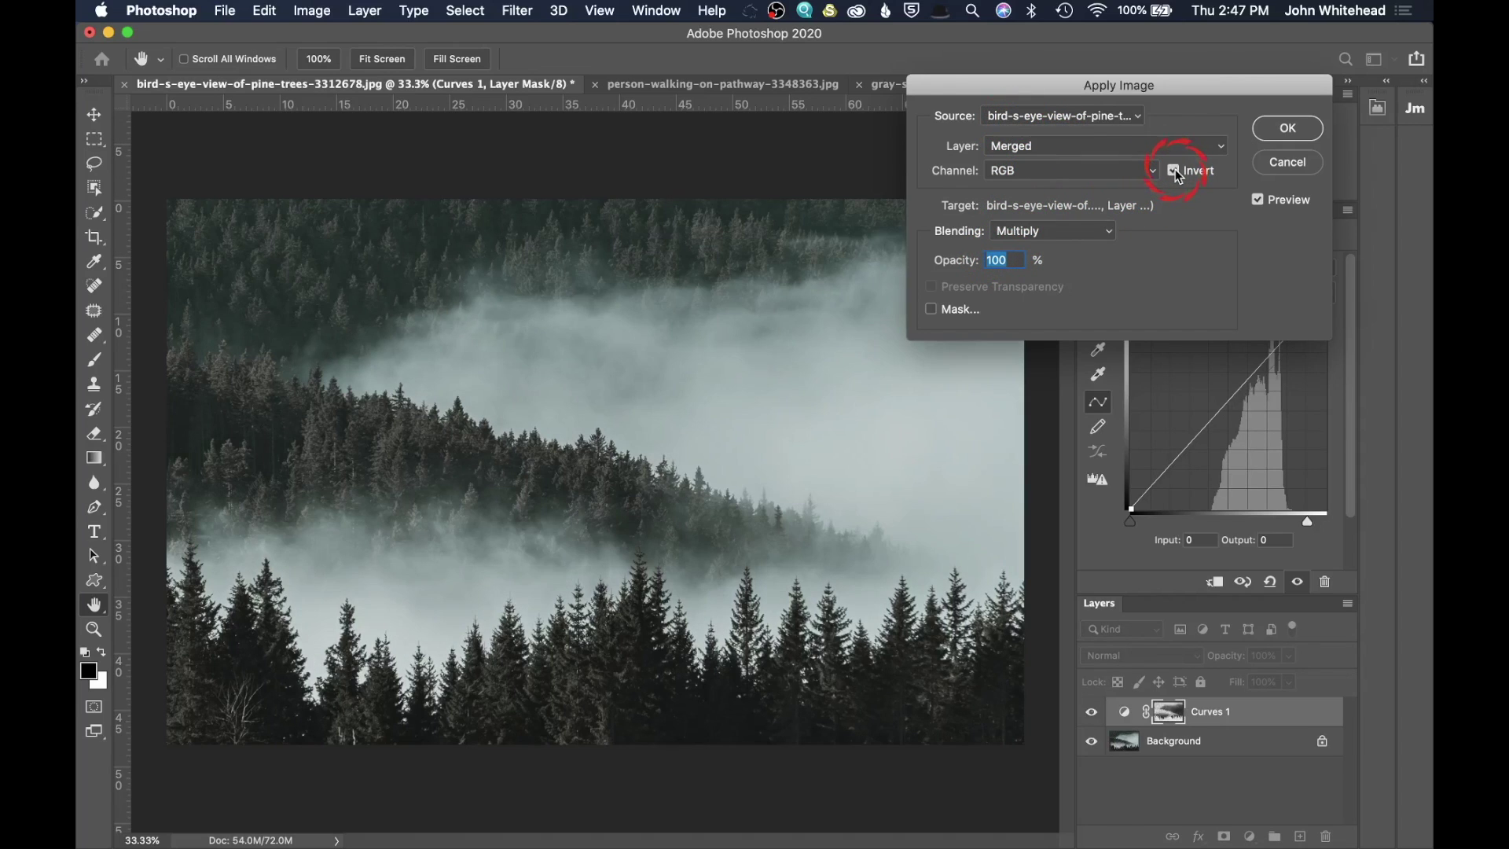
click(1174, 171)
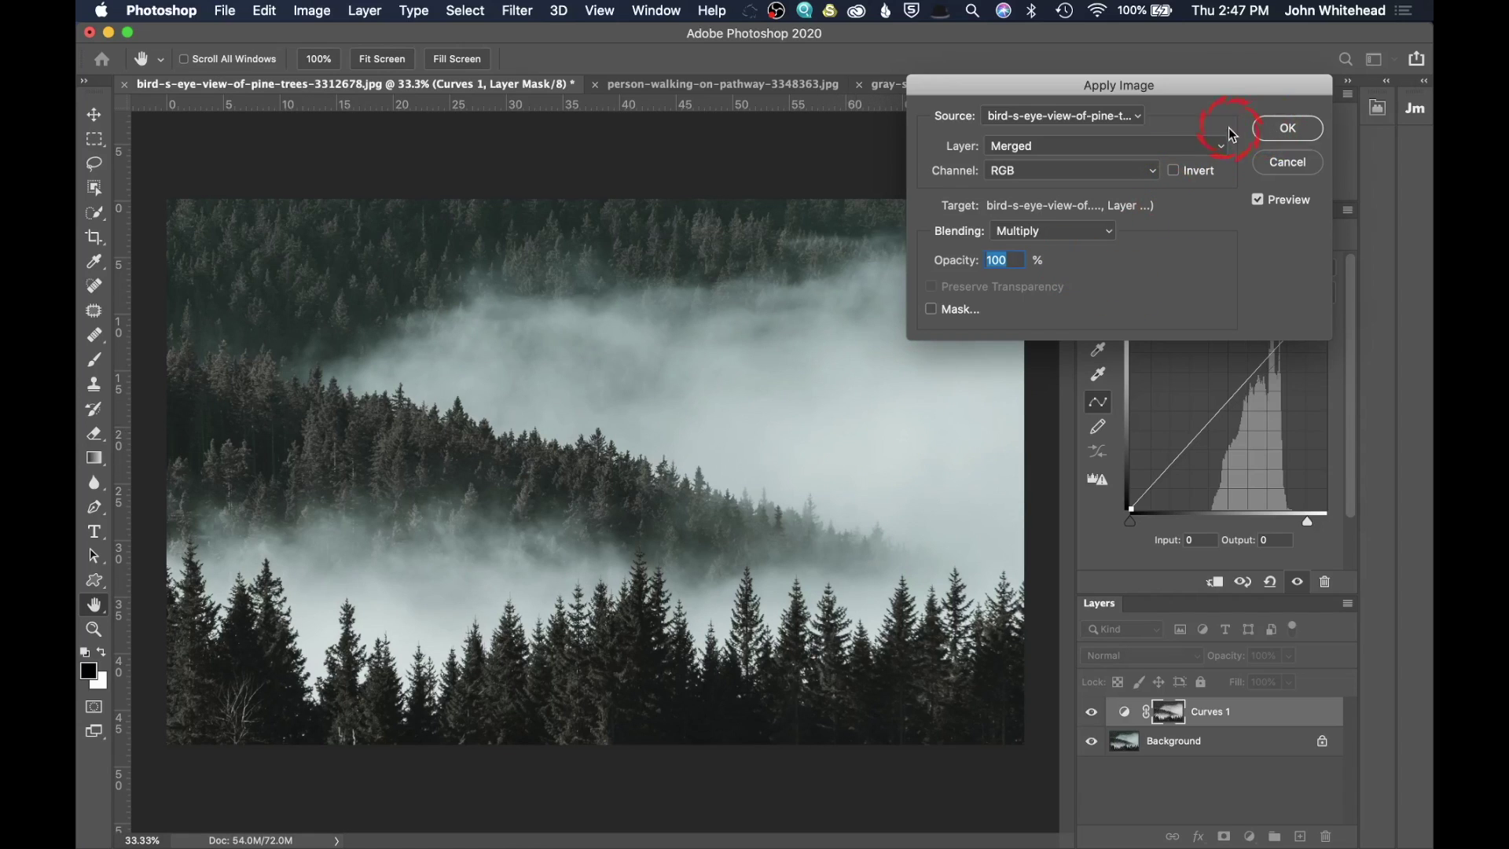
click(1278, 138)
key(b)
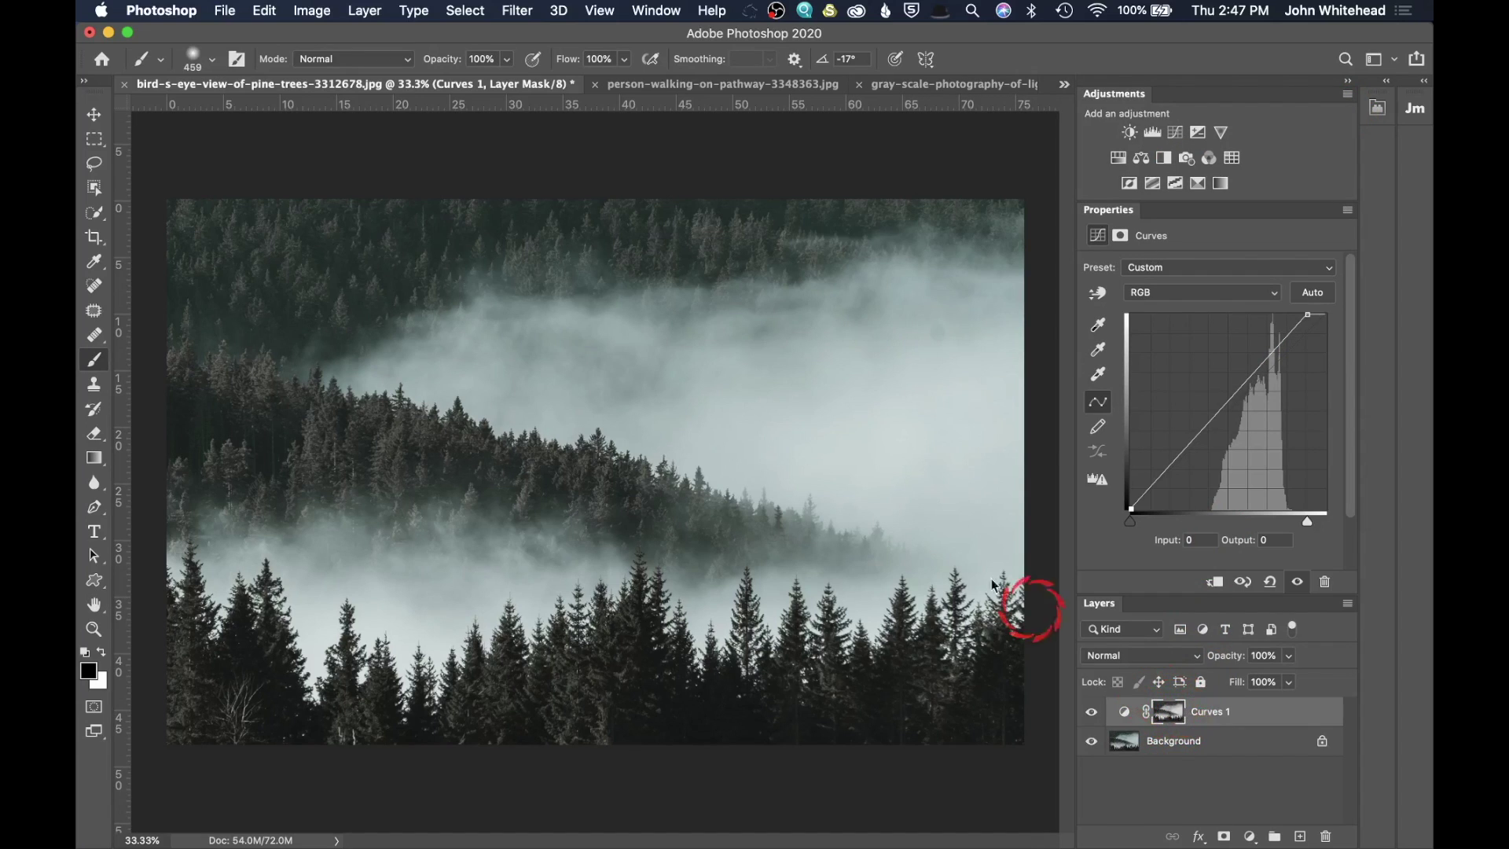
click(1090, 712)
click(1090, 712)
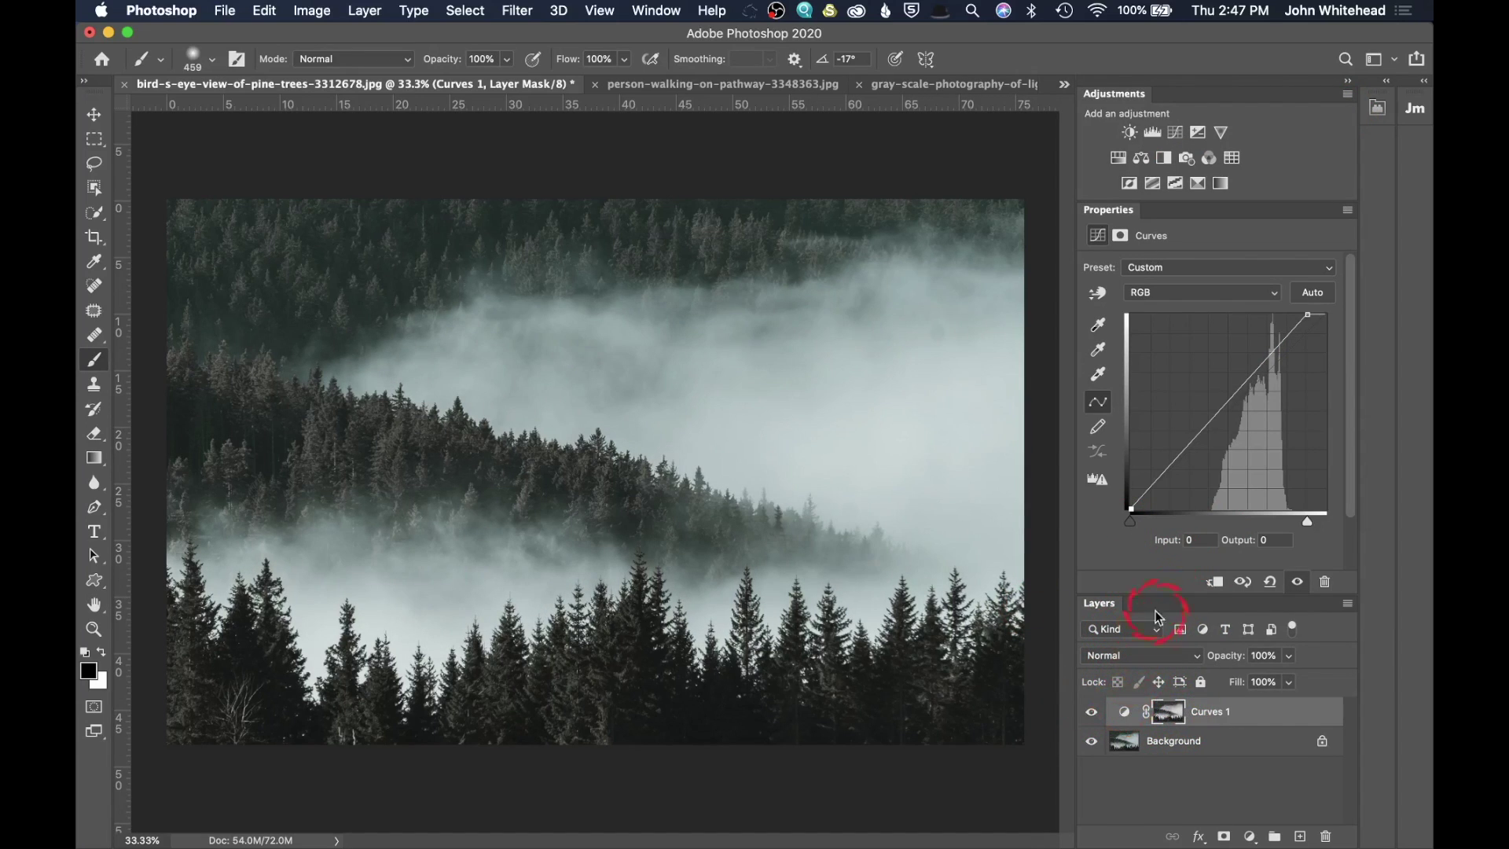